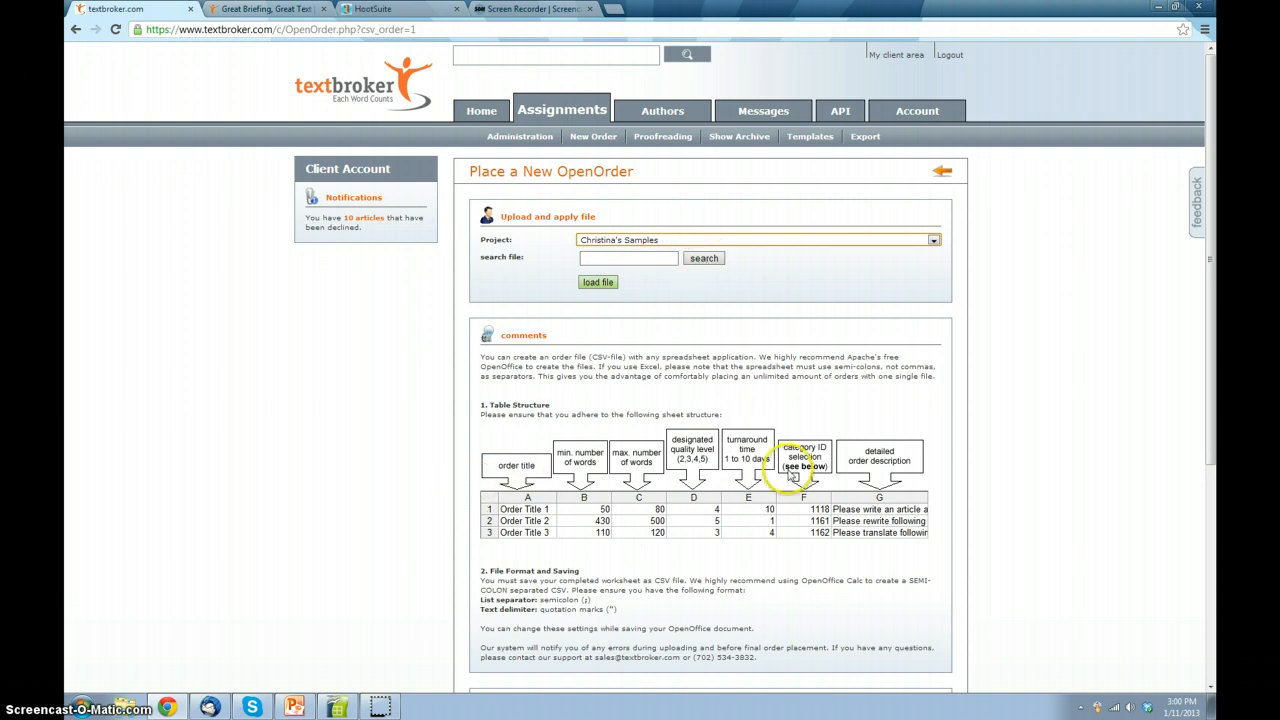
Step: Switch to the blank OpenOffice.org Calc spreadsheet and enter the order title "ham sandwich" in cell A1
scroll(675, 478, down, 3)
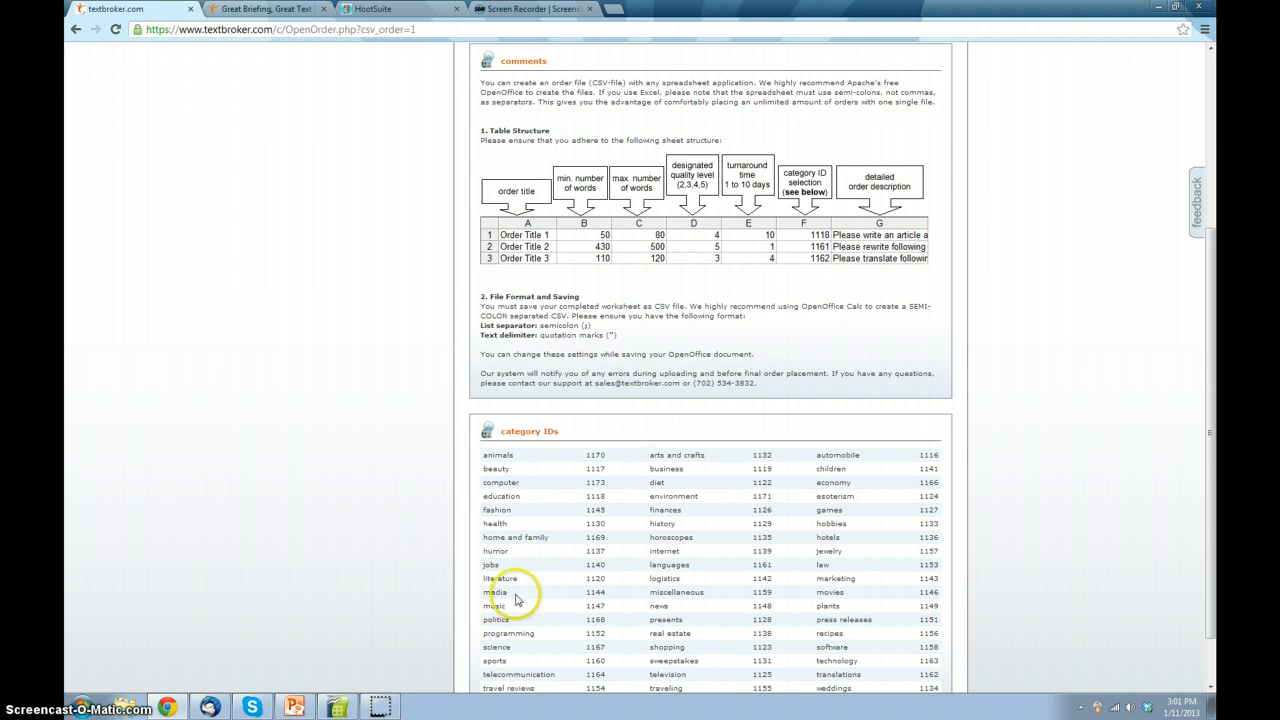
mouse_move(337, 707)
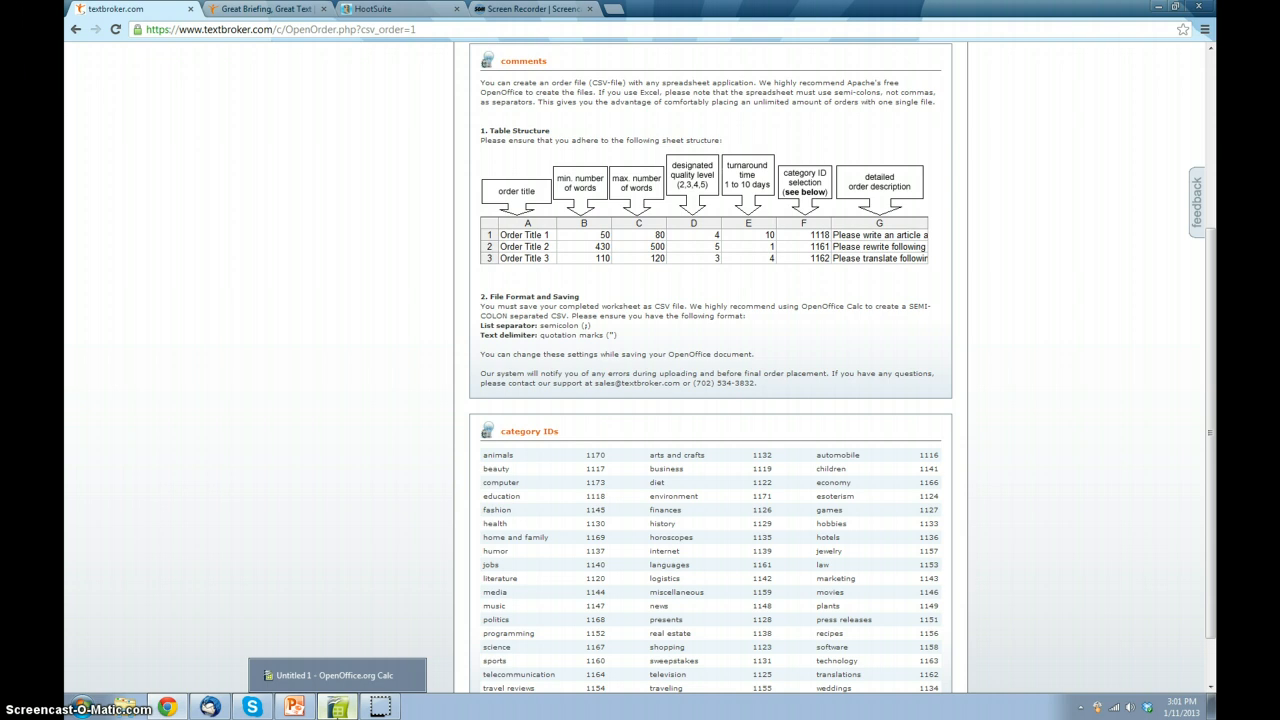
click(337, 707)
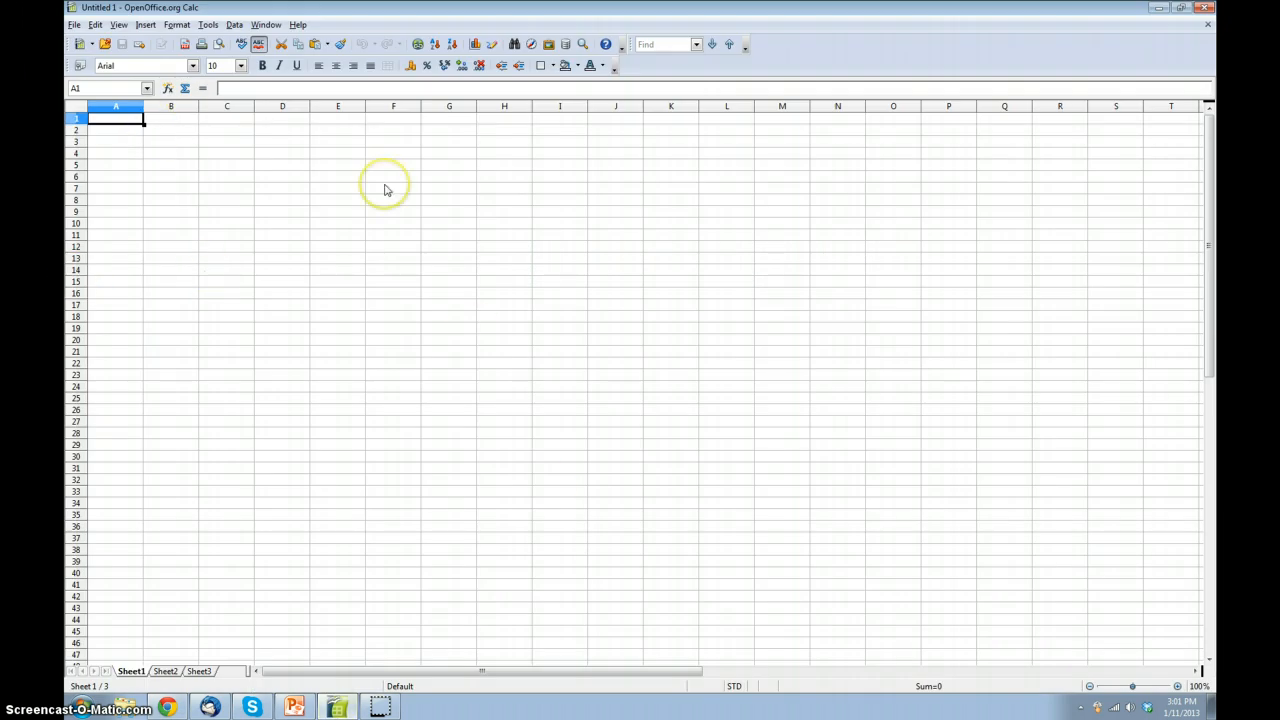
text(ha)
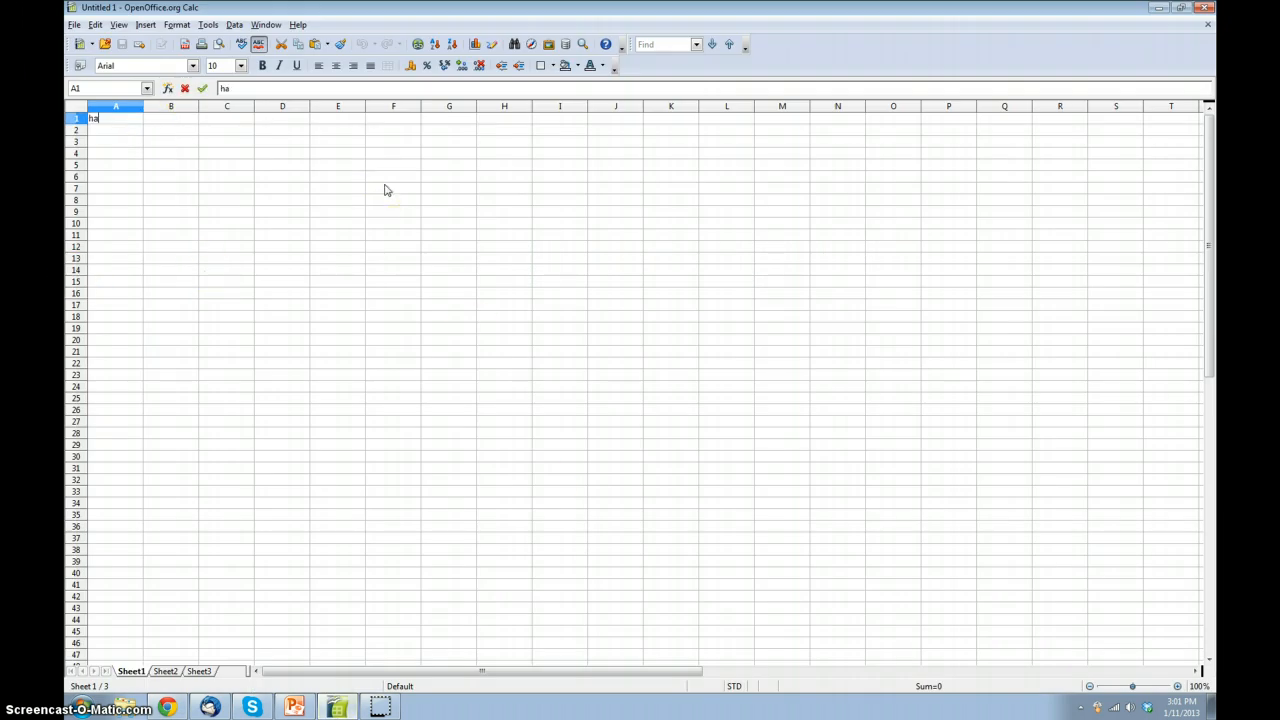
text(m sandwich)
key(Tab)
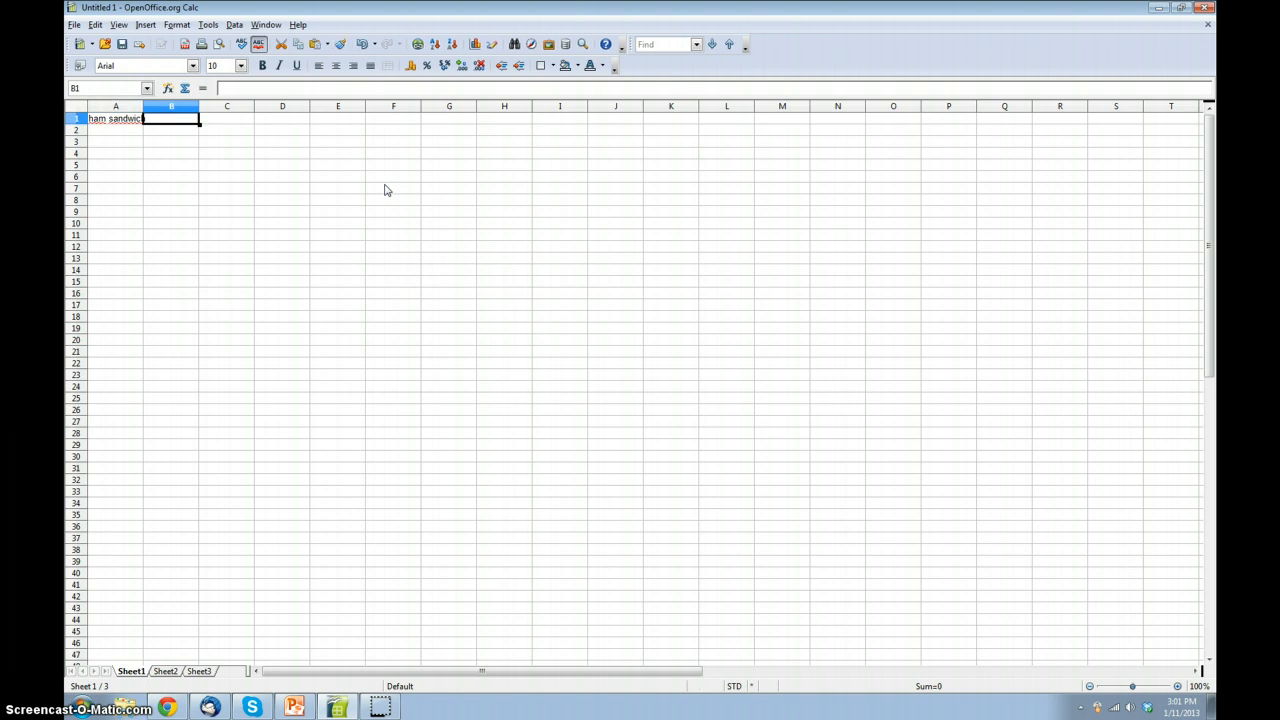
Step: Fill row 1 with minimum words 50, maximum words 150, quality level 4 and turnaround time 1 in B1 through E1
text(50)
key(Tab)
text(150)
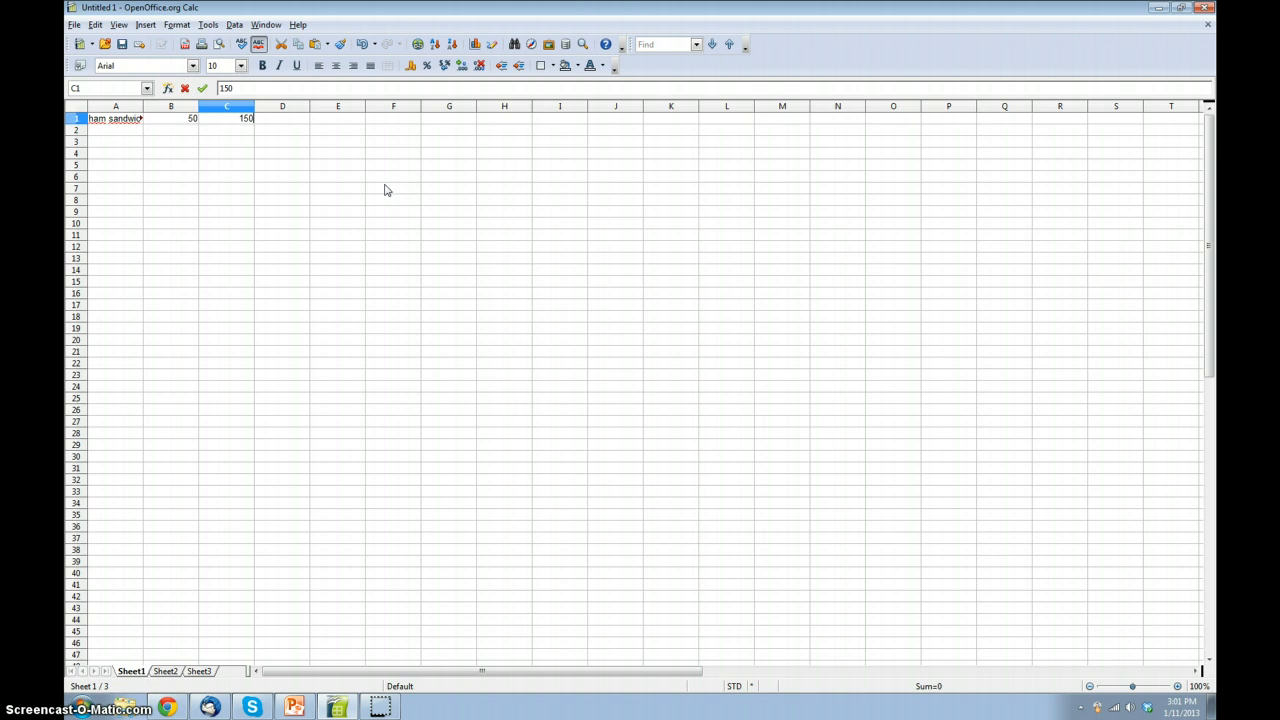
key(Tab)
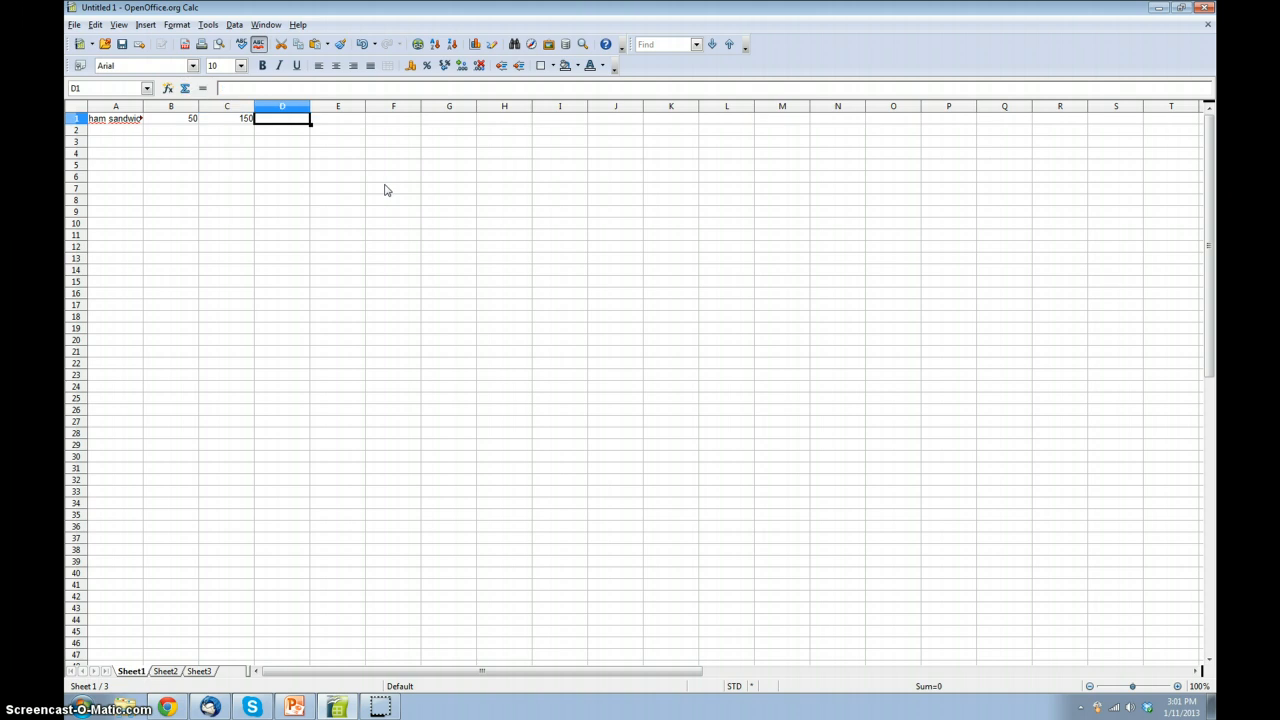
text(4)
key(Tab)
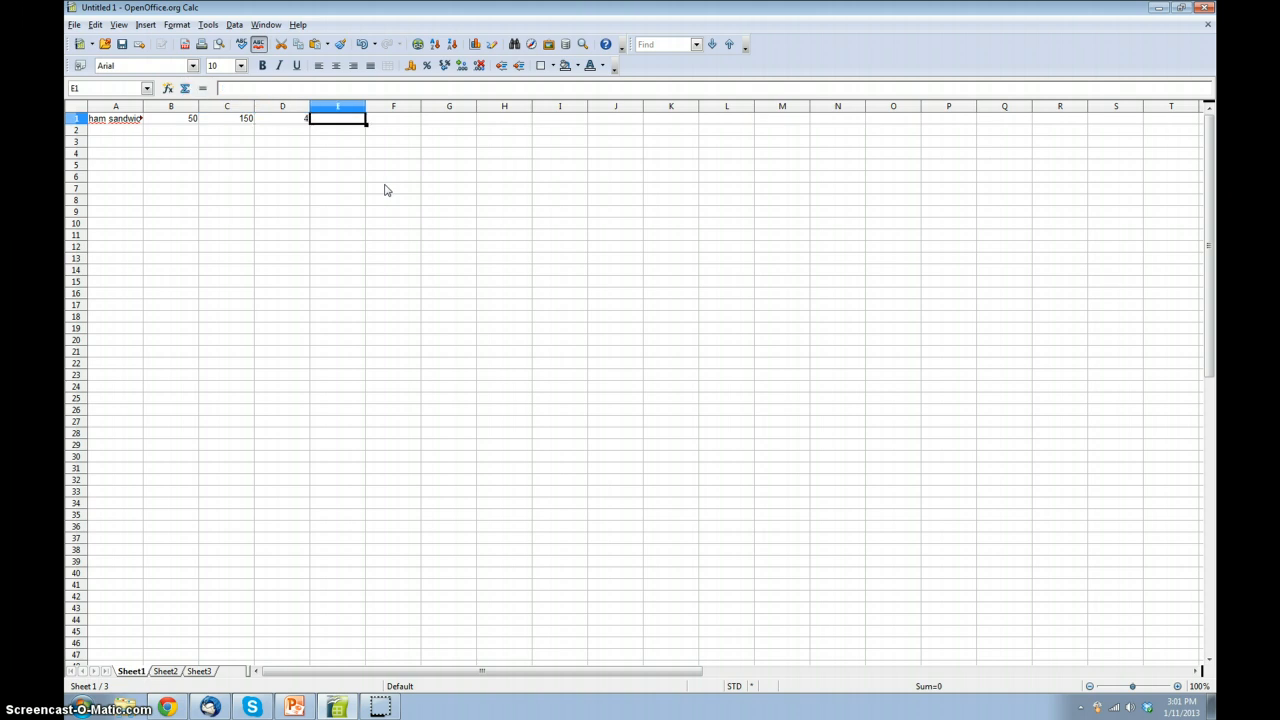
text(1)
key(Tab)
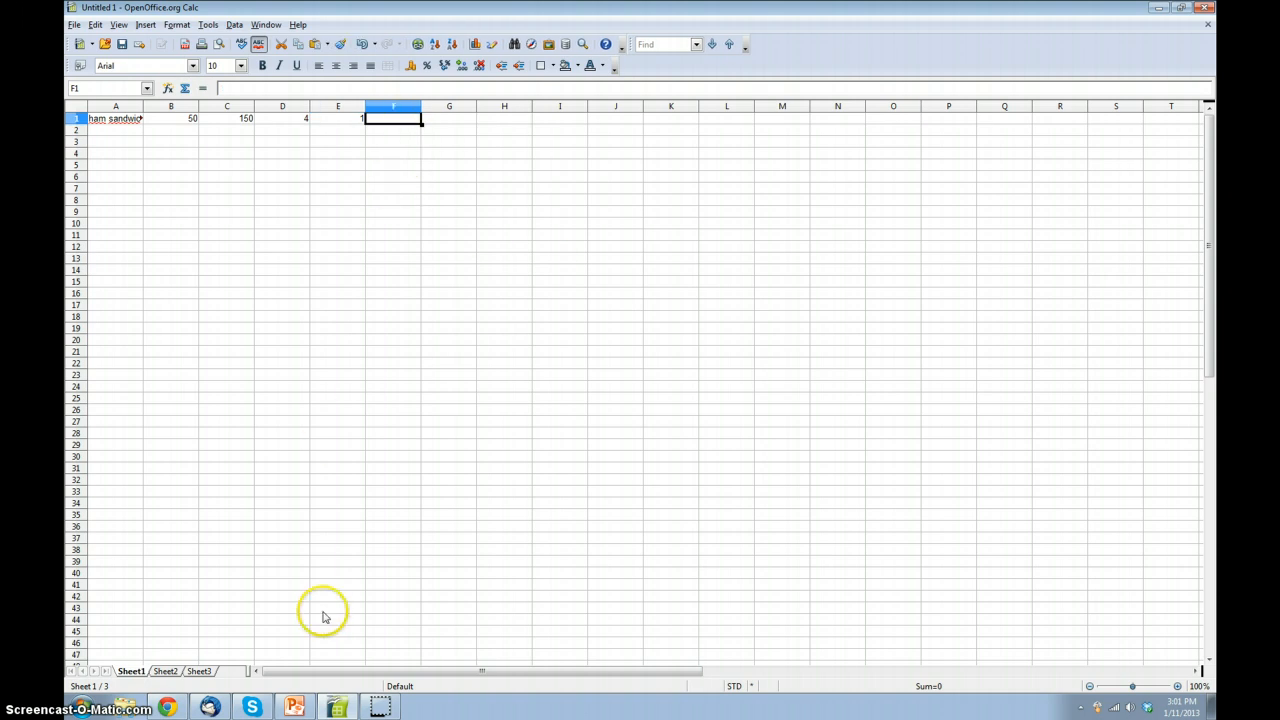
Step: Look up the recipes category ID on the Textbroker page in Chrome and enter 1156 in cell F1 of the Calc sheet
click(166, 707)
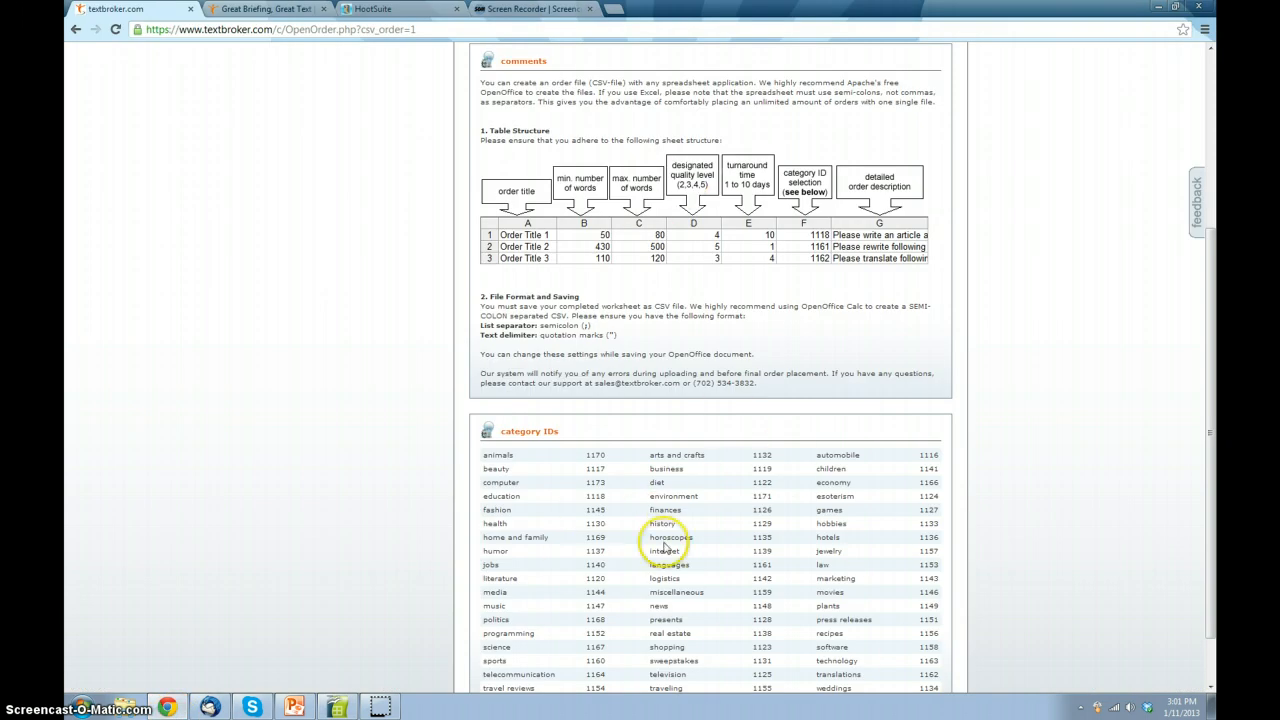
scroll(670, 521, down, 2)
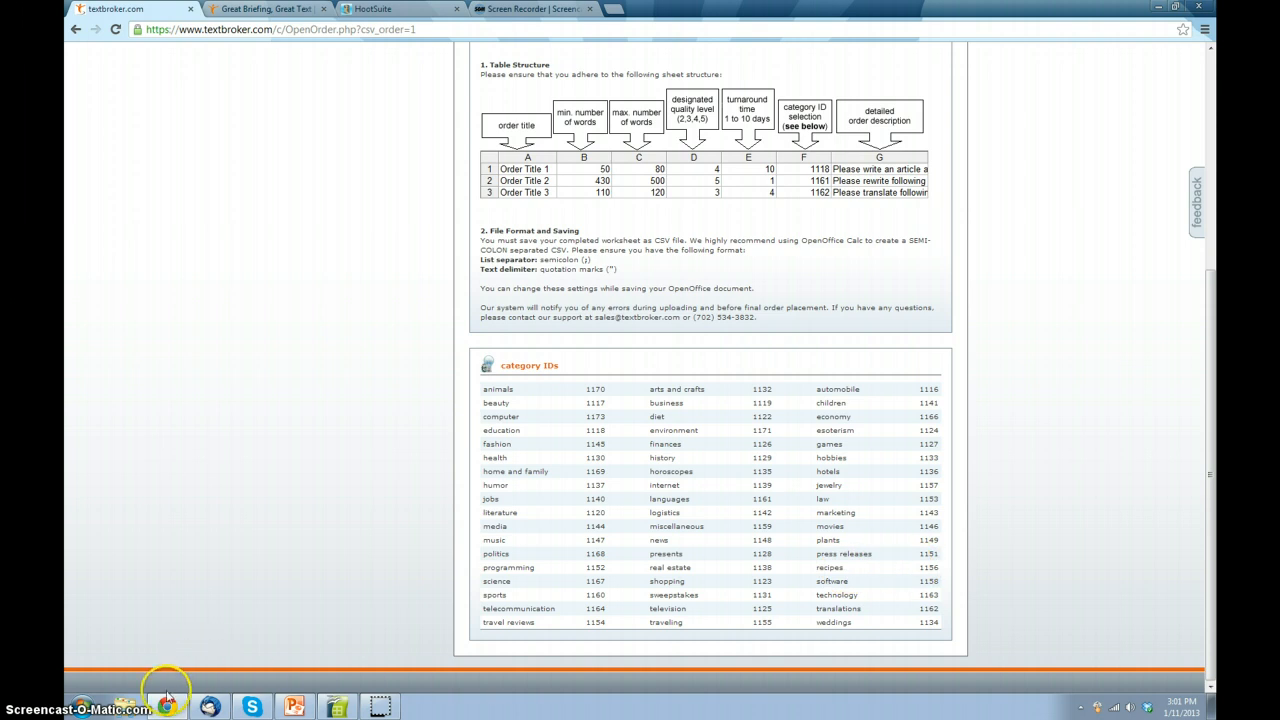
click(337, 707)
text(11)
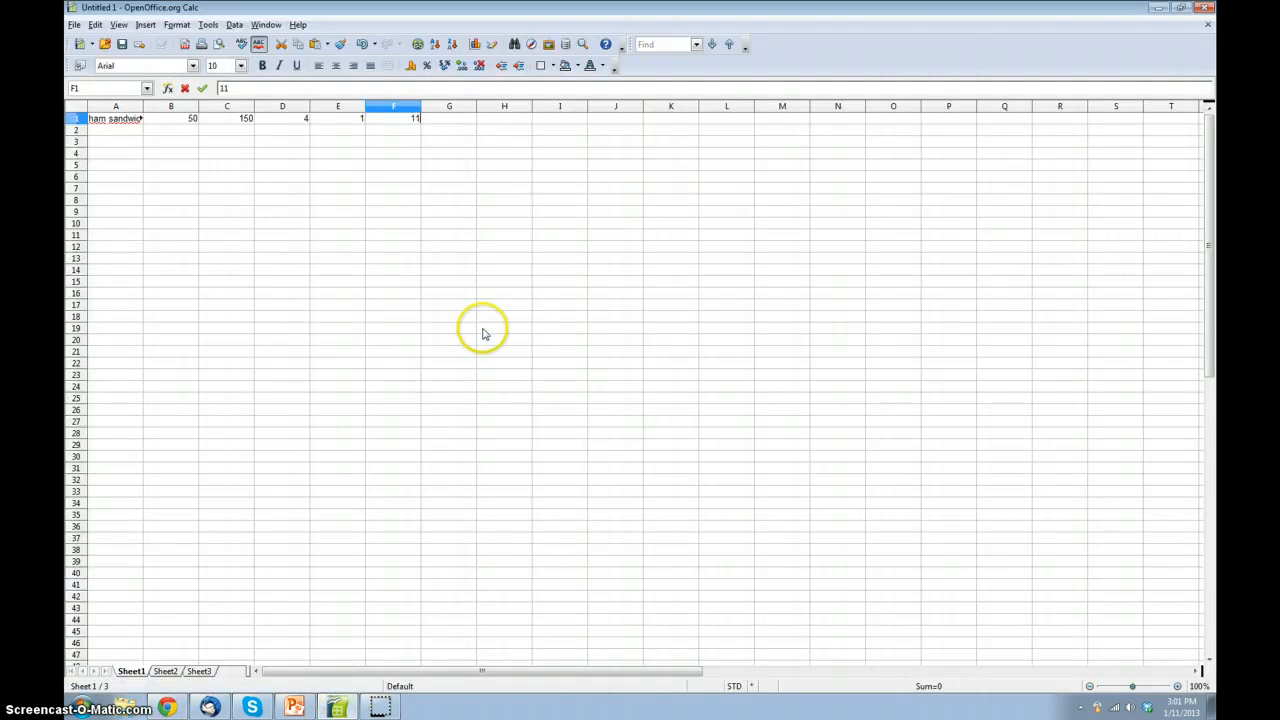
text(56)
key(Tab)
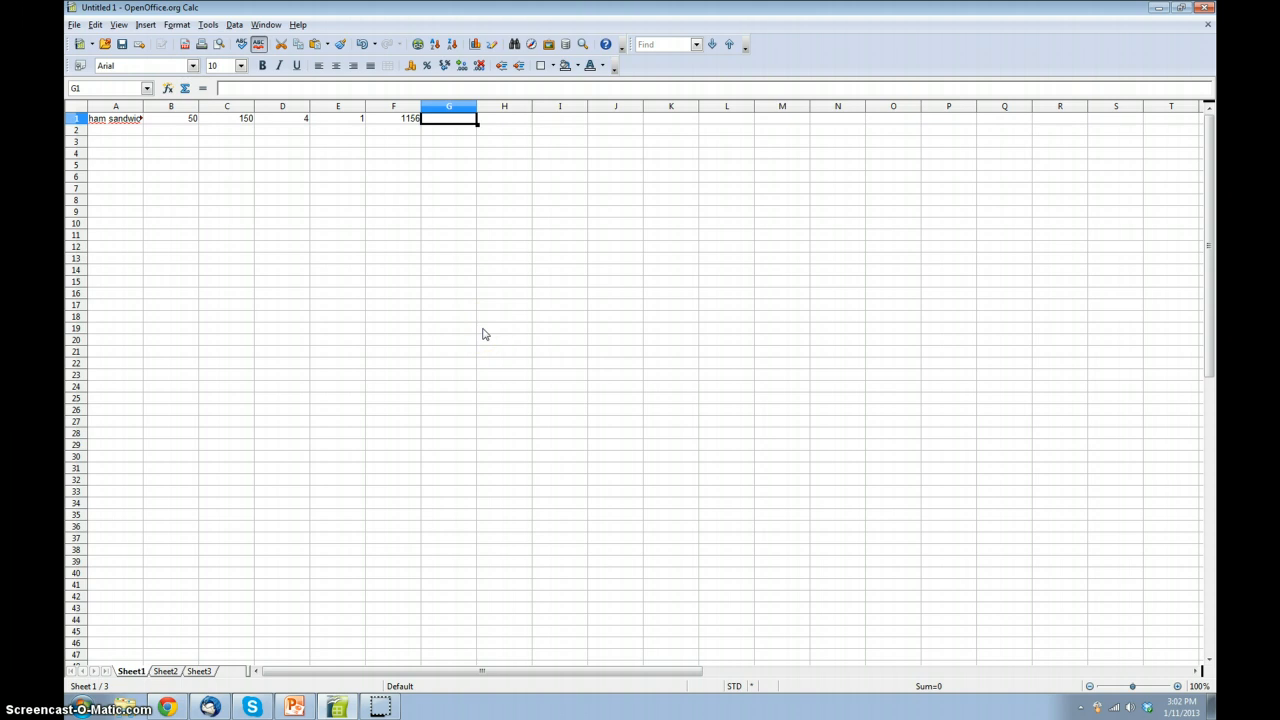
Step: Enter the order description "Please write an article on how to make the best ham sandwich." in cell G1
text(Please write)
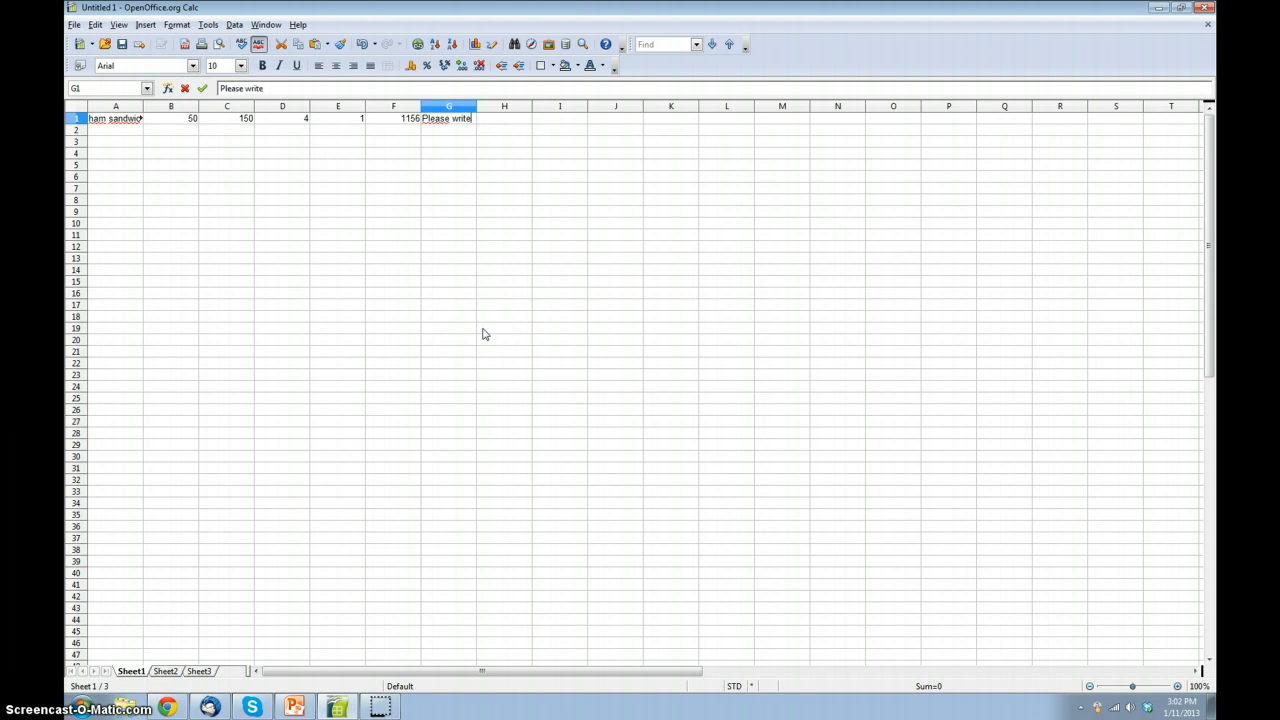
text( an article on how to make the )
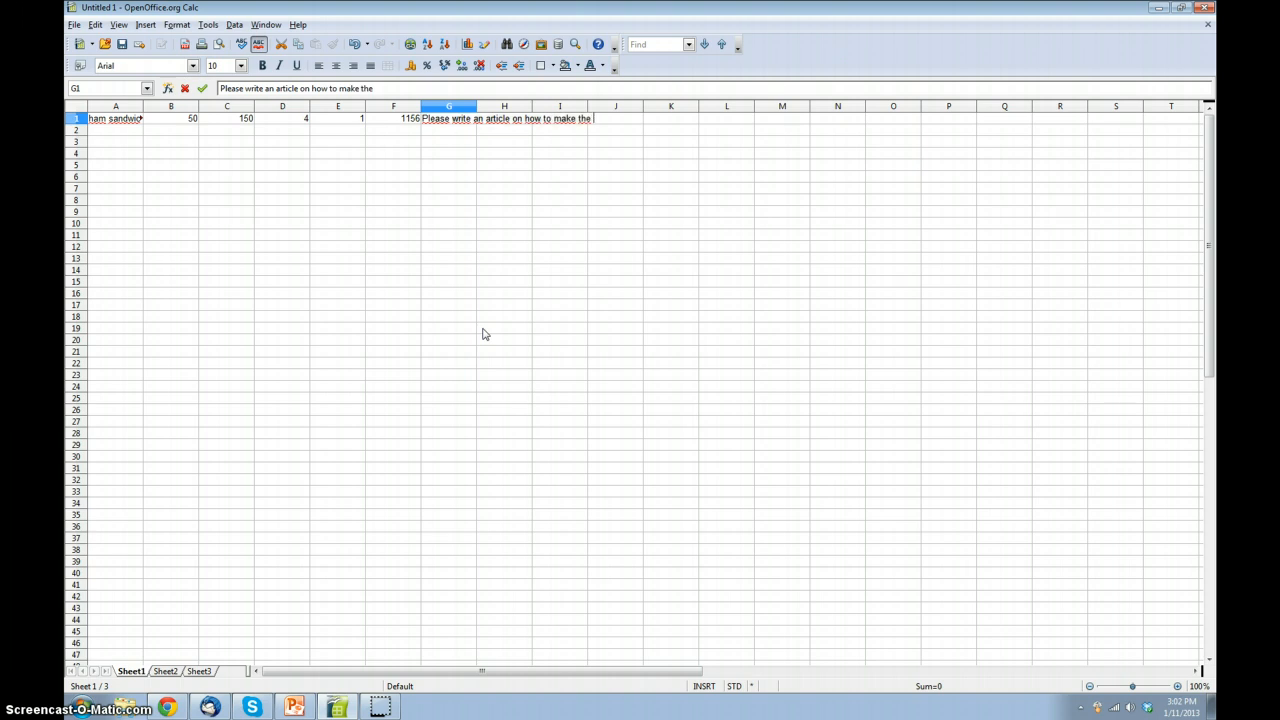
text(best ham )
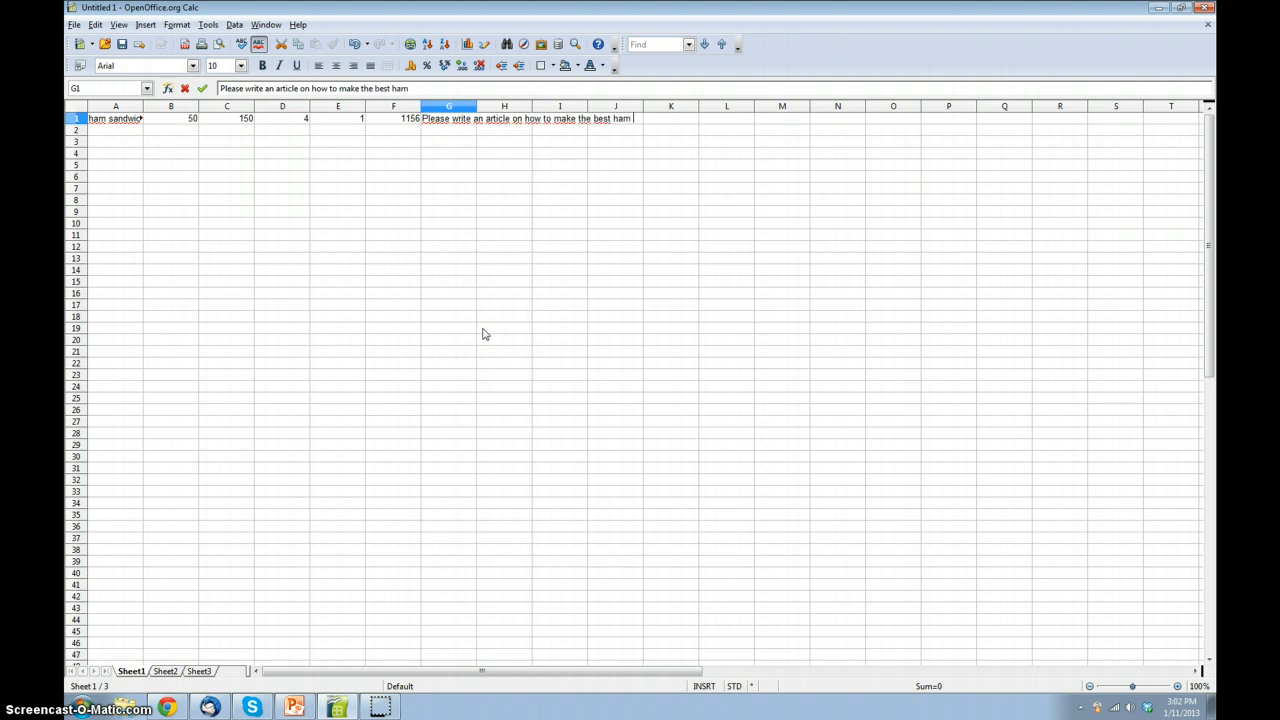
text(sandwich.)
key(Return)
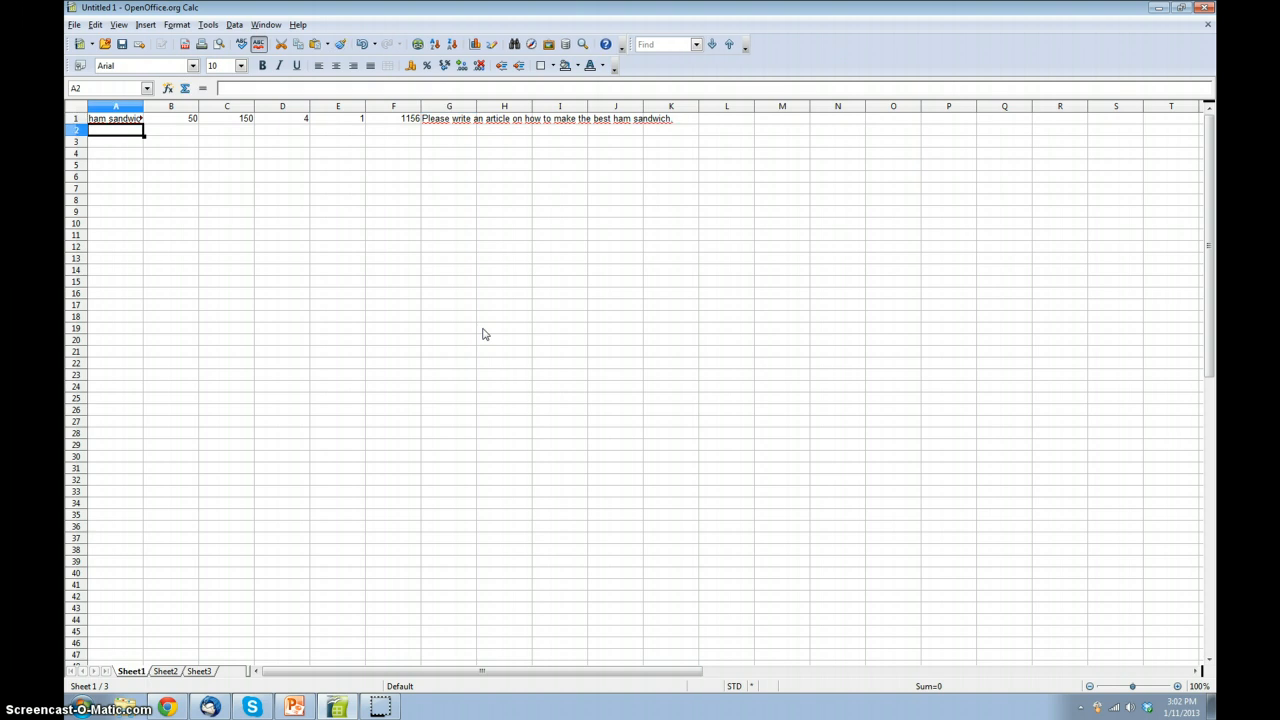
Step: Start a second order in row 2 with the title "Spiral-cut ham", minimum words 50 and maximum words 200
text(spiral)
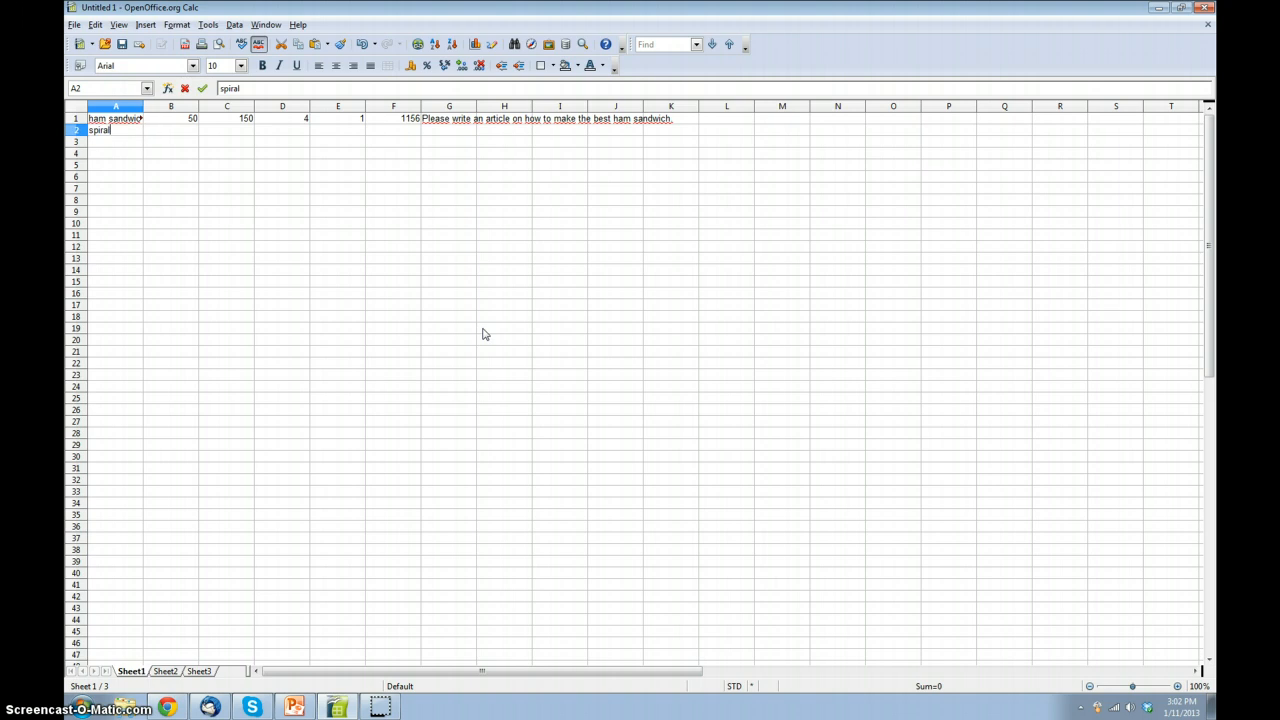
text(-cut ham)
key(Tab)
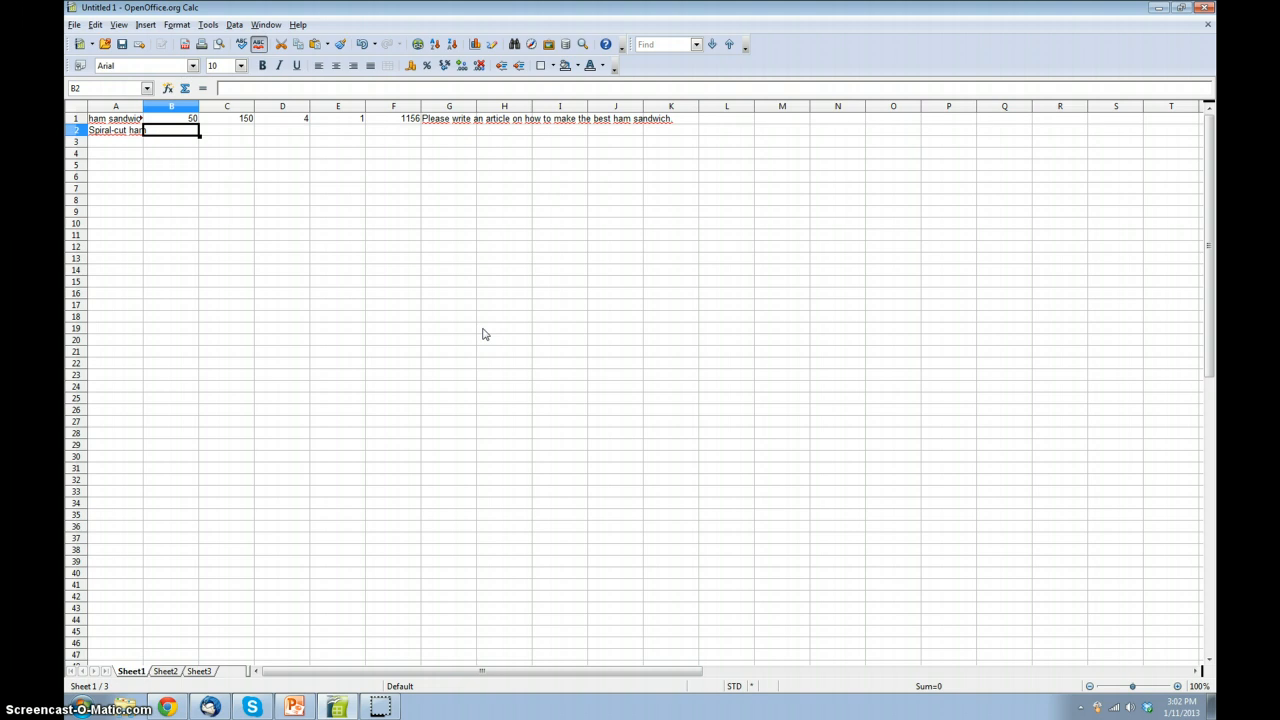
text(50)
key(Tab)
text(1)
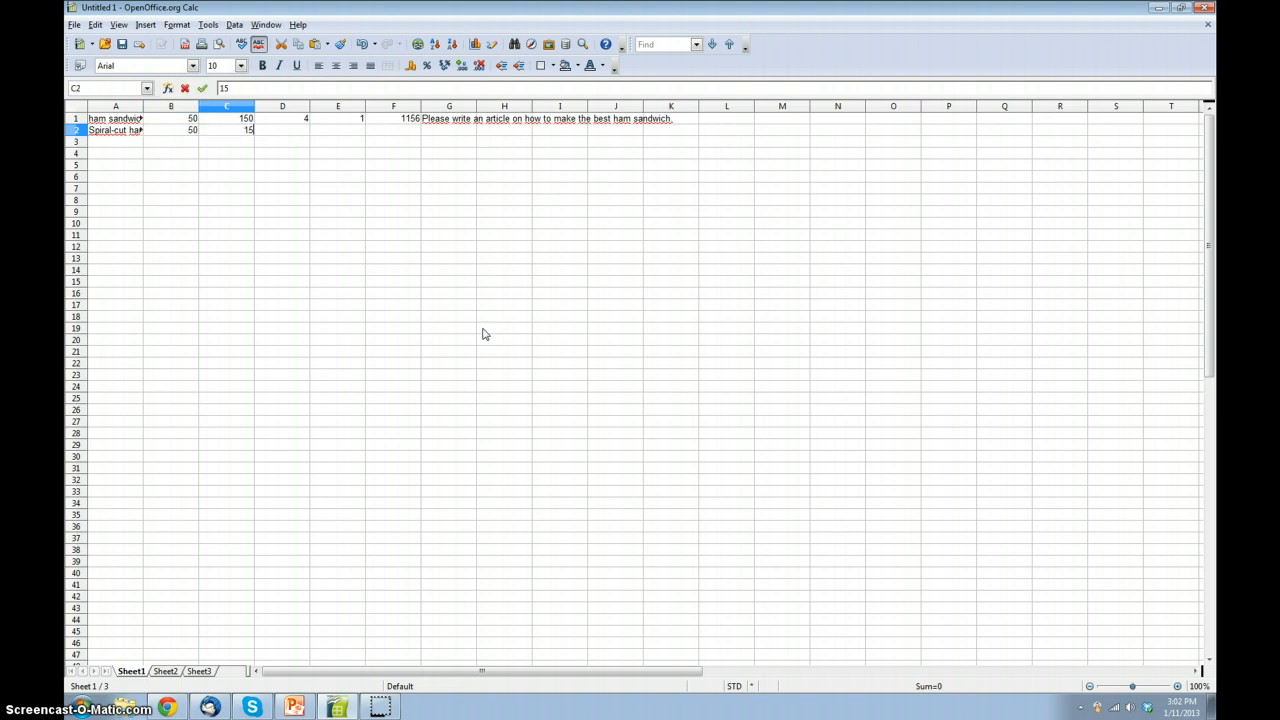
text(200)
key(Tab)
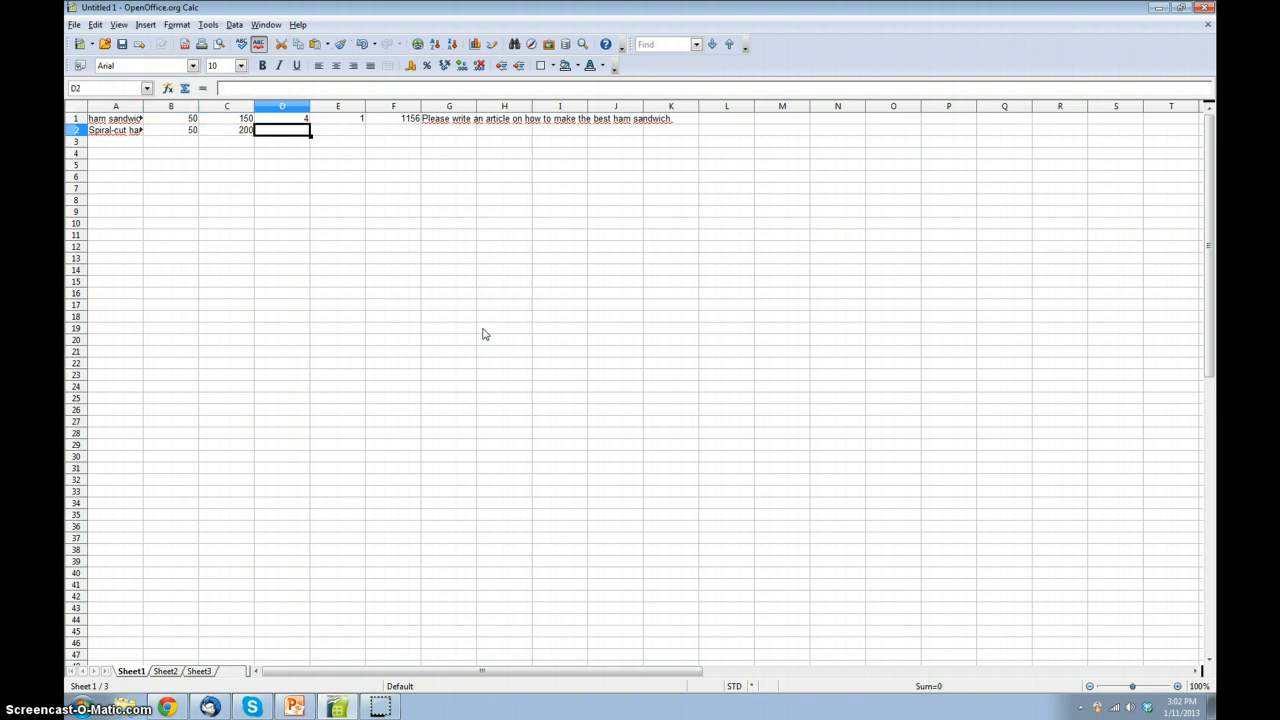
Step: Enter quality level 4, turnaround time 1 and category ID 1156 in cells D2 through F2
text(4)
key(Tab)
text(1)
key(Tab)
text(1156)
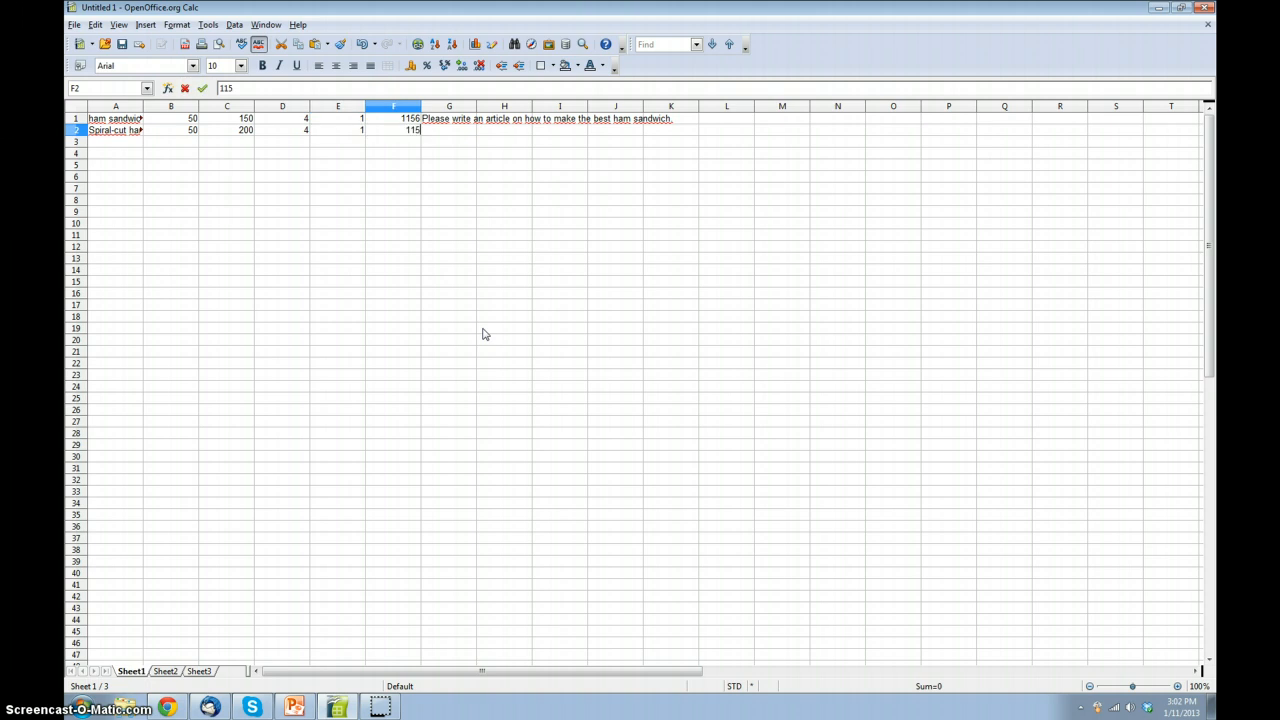
key(Tab)
Step: Begin the order description in G2 with "Please write a recipie on howto best mark spiral-cut ham."
text(Please write )
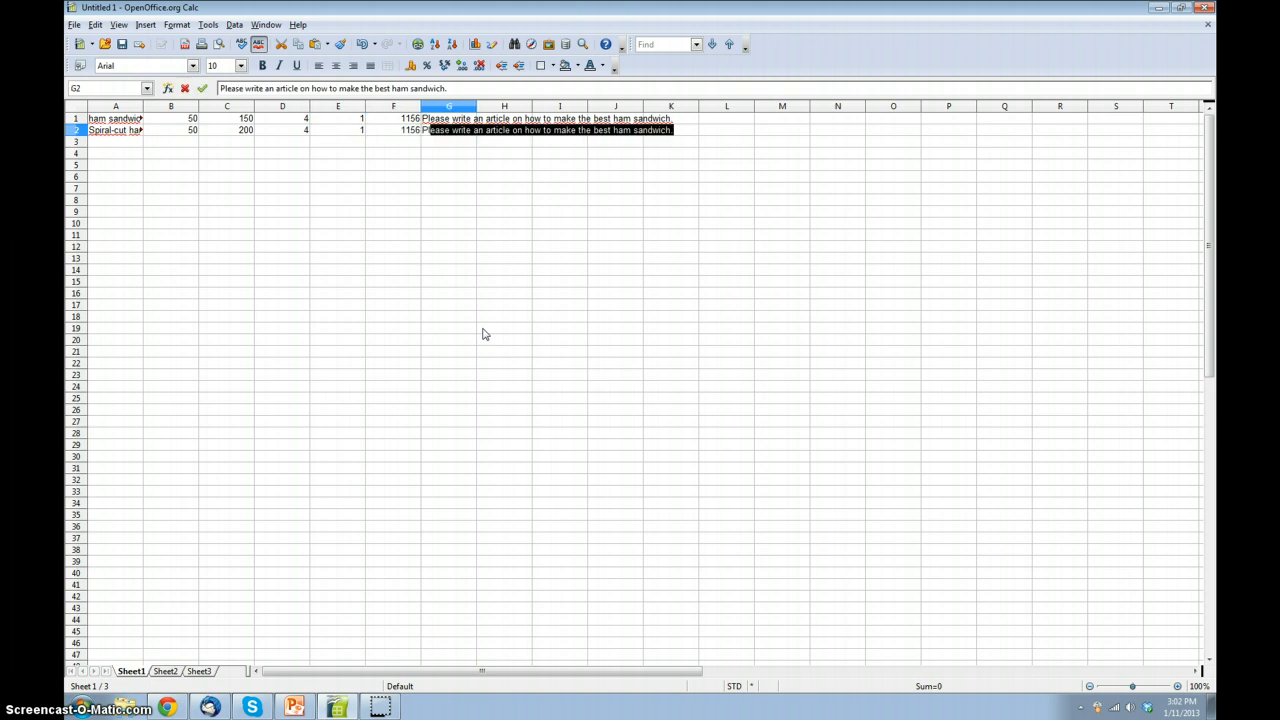
text(a)
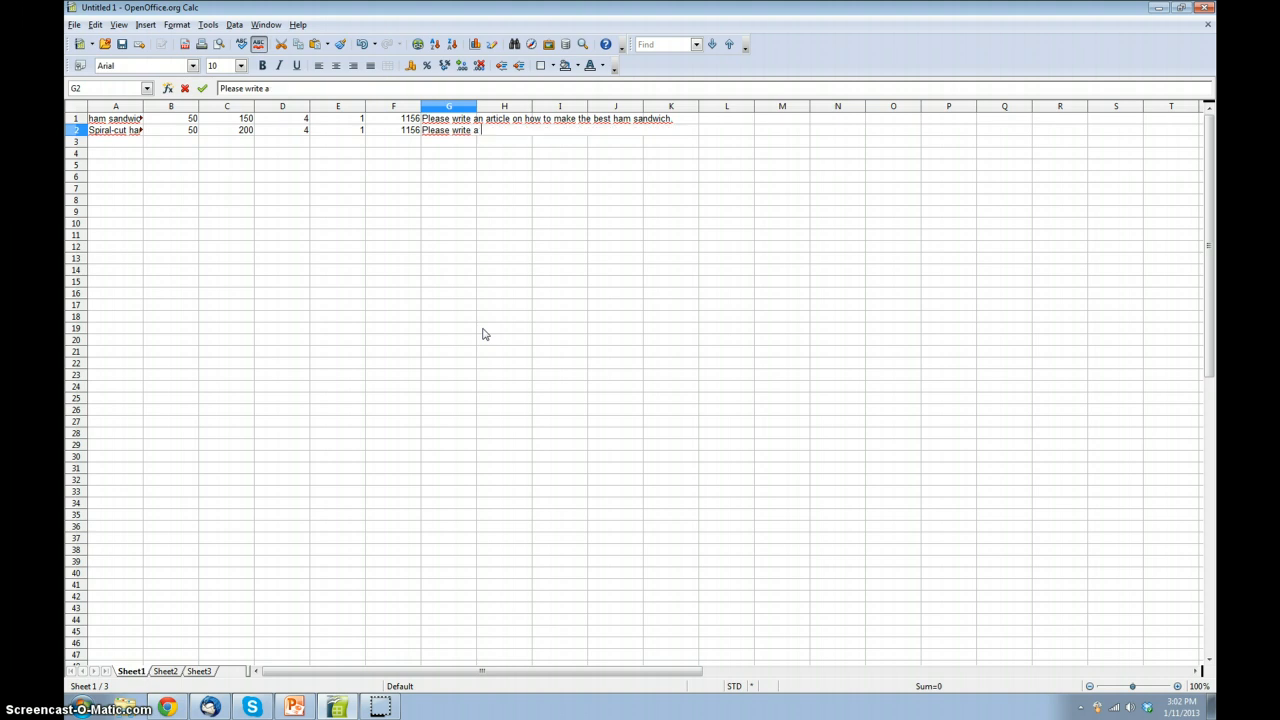
text( recipie o)
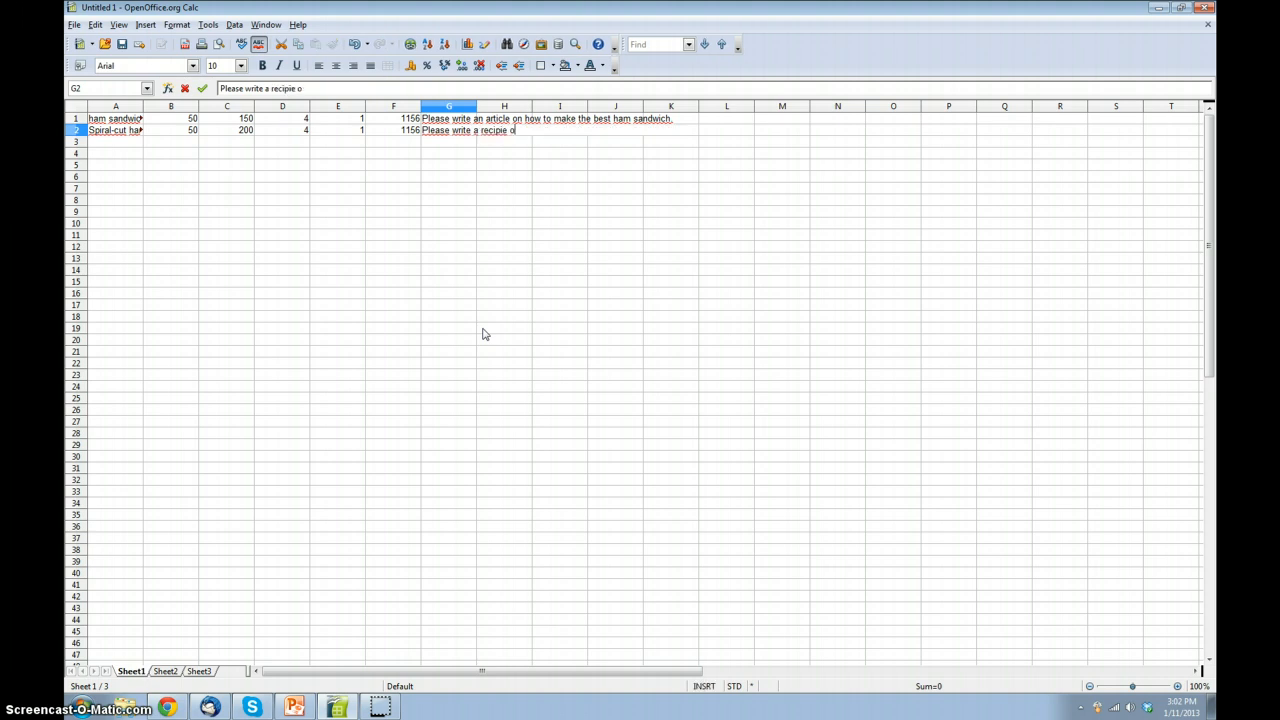
text(n howto best mark spiral)
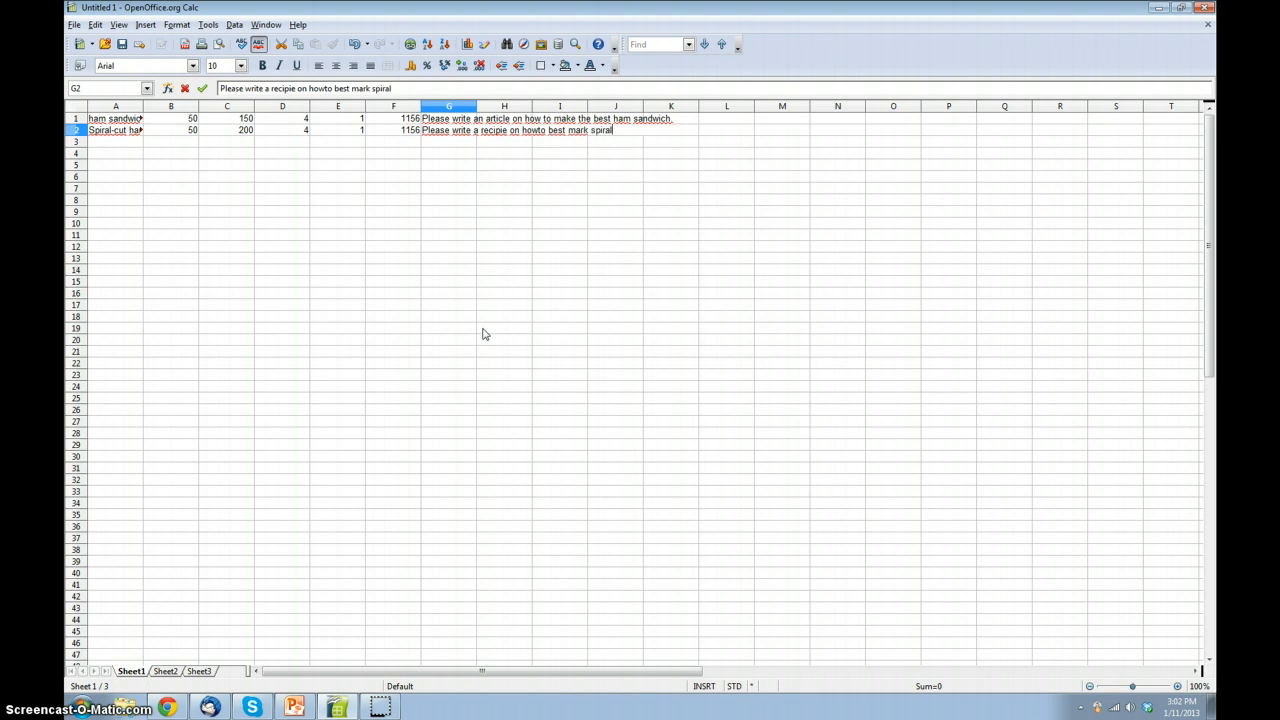
text(-cut ham. )
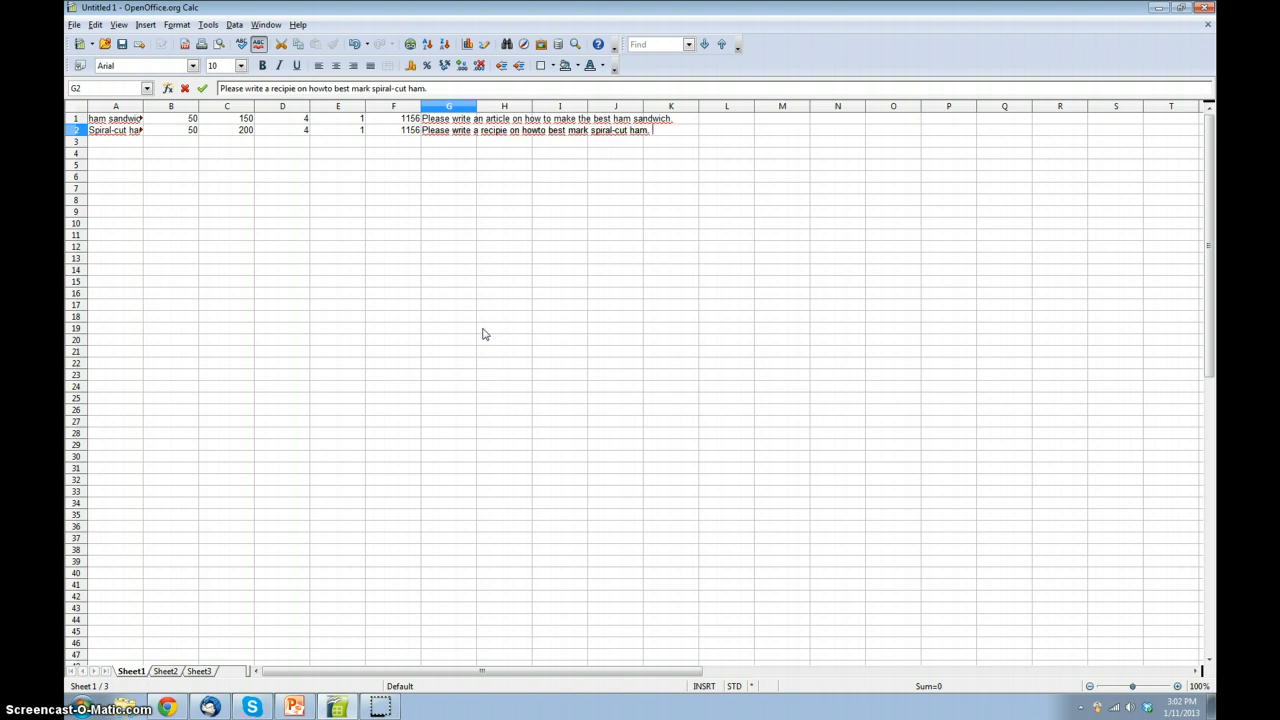
text(Please do not )
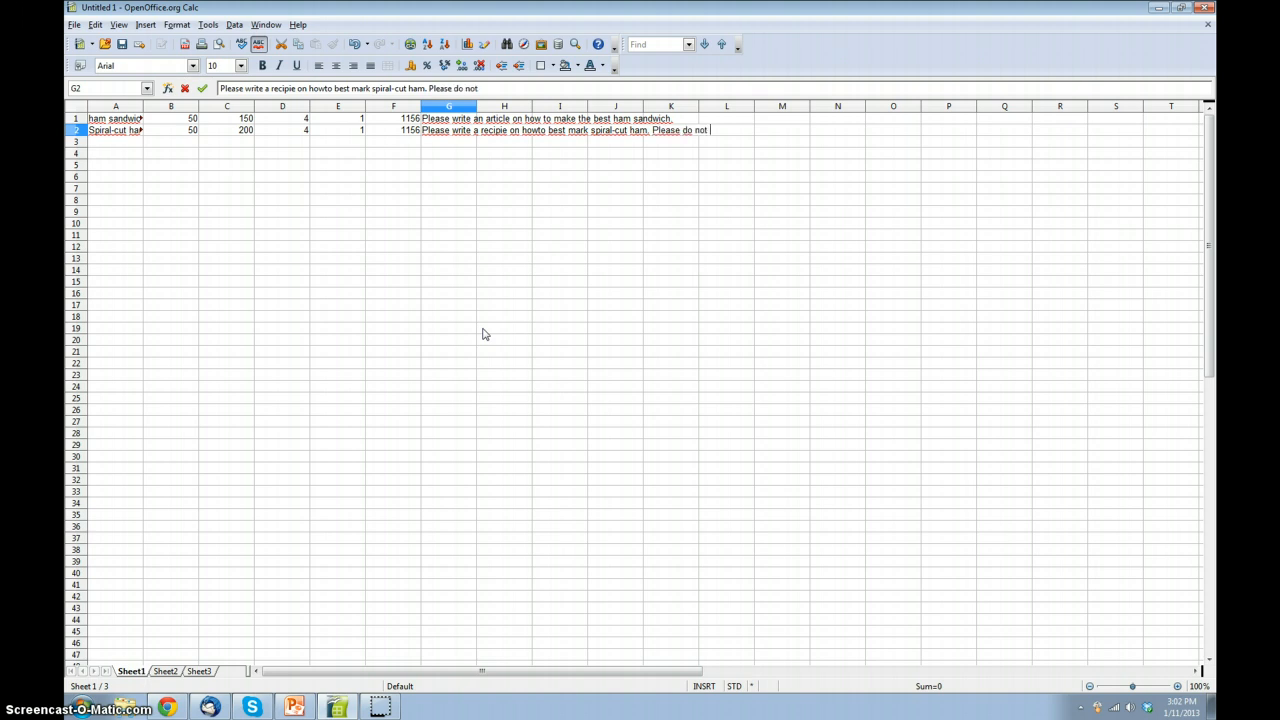
text(write about pineapple-)
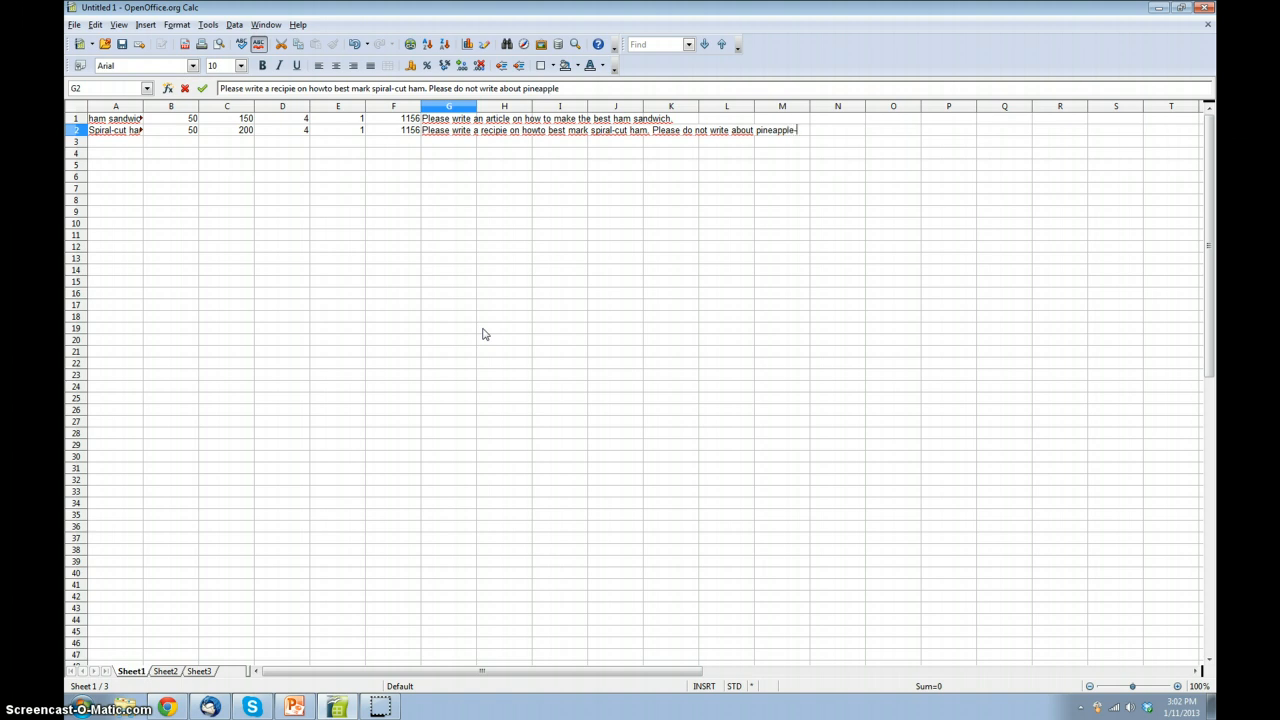
text(covered hams.)
Step: Complete the description in G2 with the sentence "Please do not write about pineapple-covered hams."
key(Return)
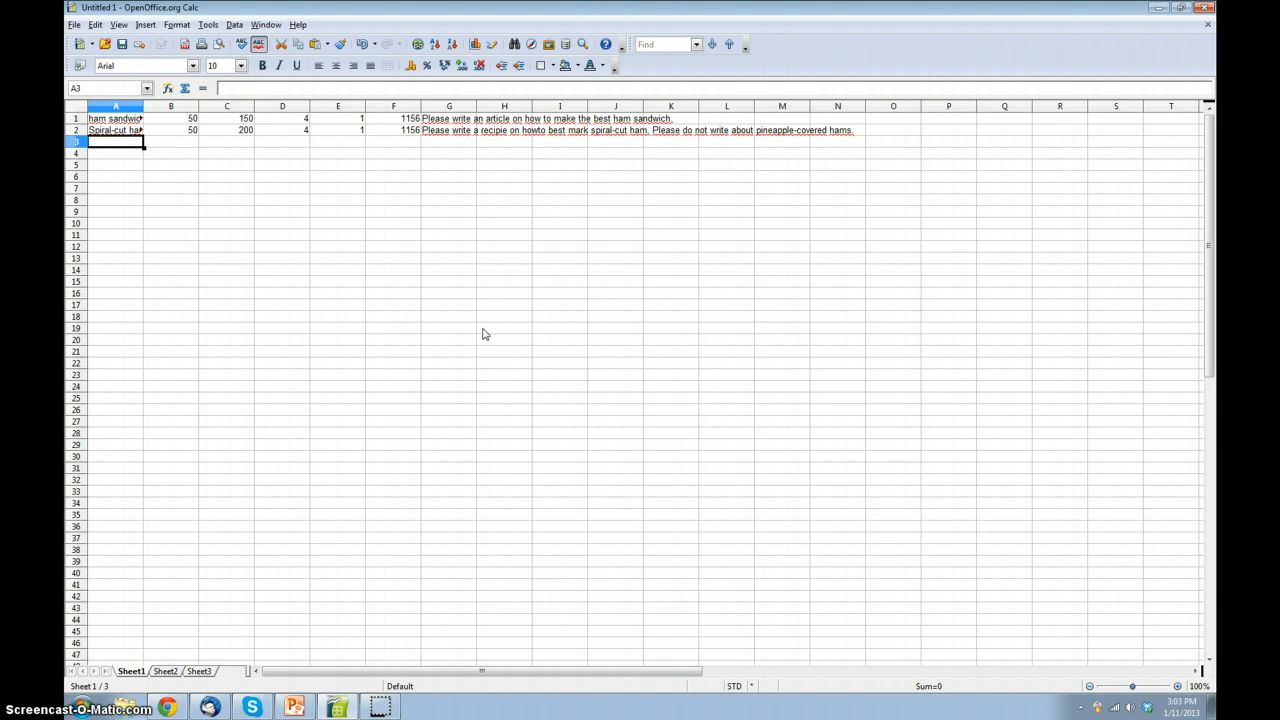
Step: Open the Save As dialog for the spreadsheet, name the file "sandwich" and choose Text CSV (.csv) as its type
click(74, 24)
click(107, 147)
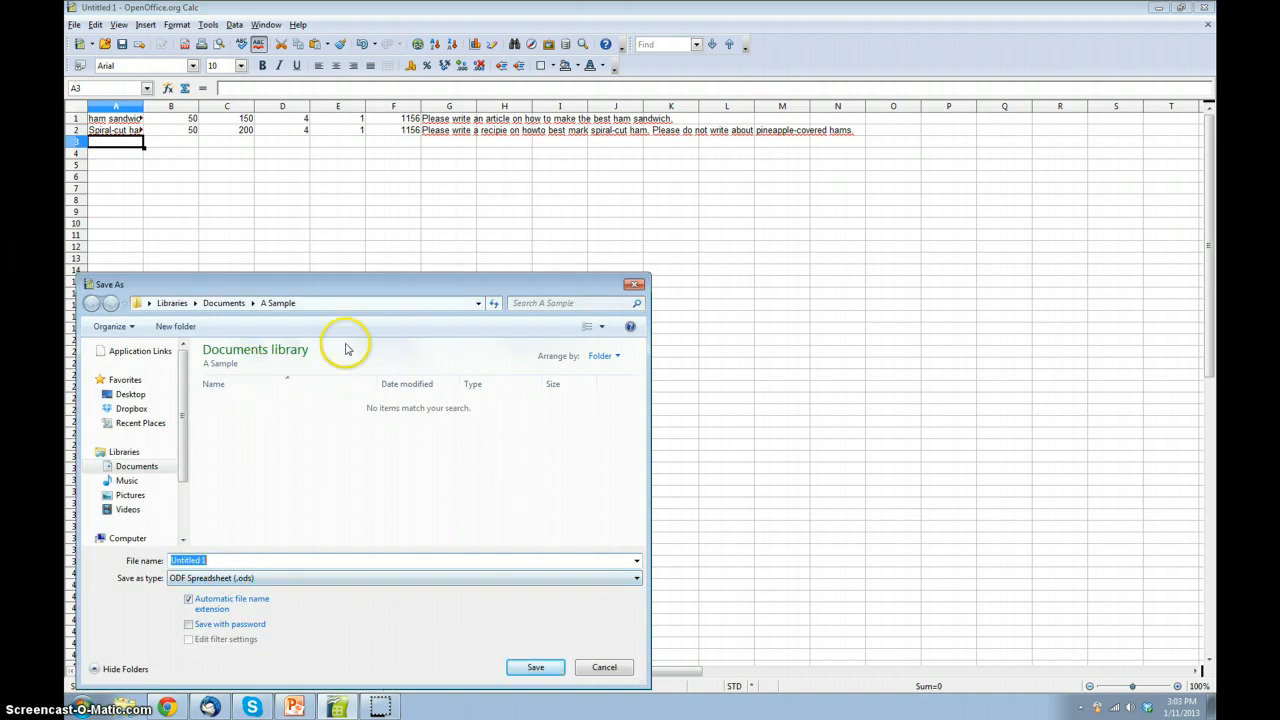
drag(336, 286, 582, 152)
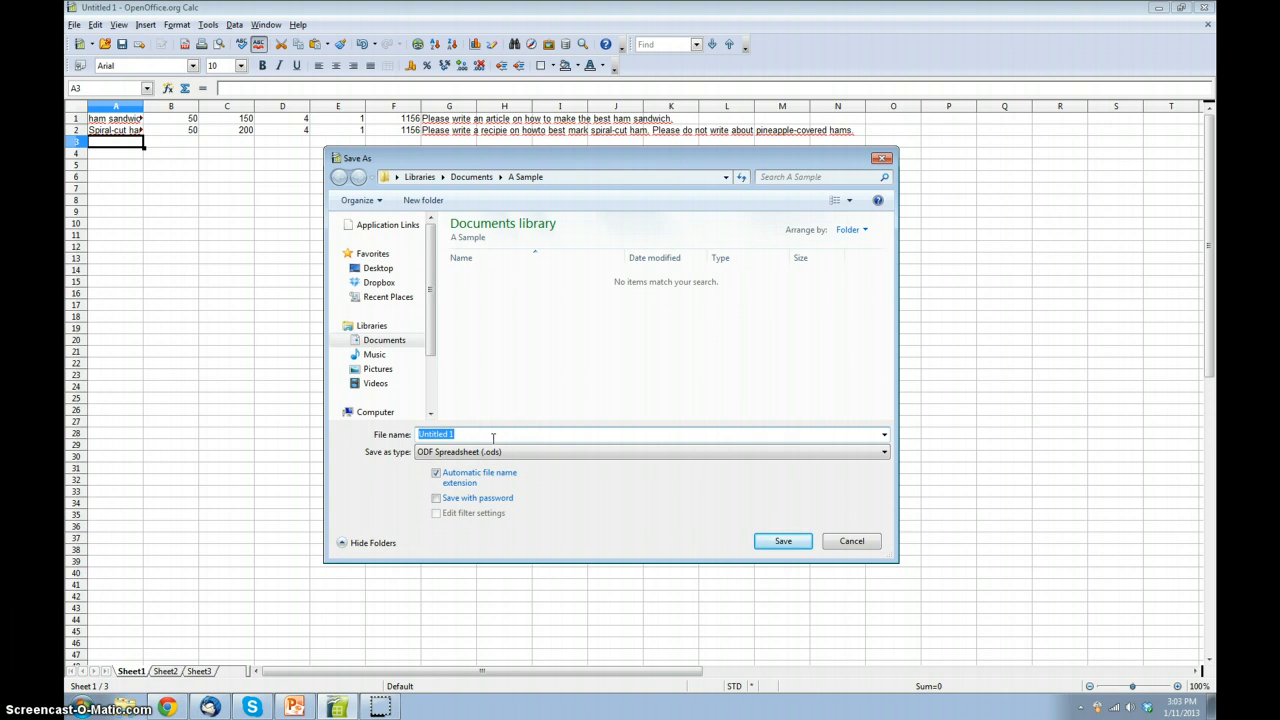
text(sandwich)
click(496, 452)
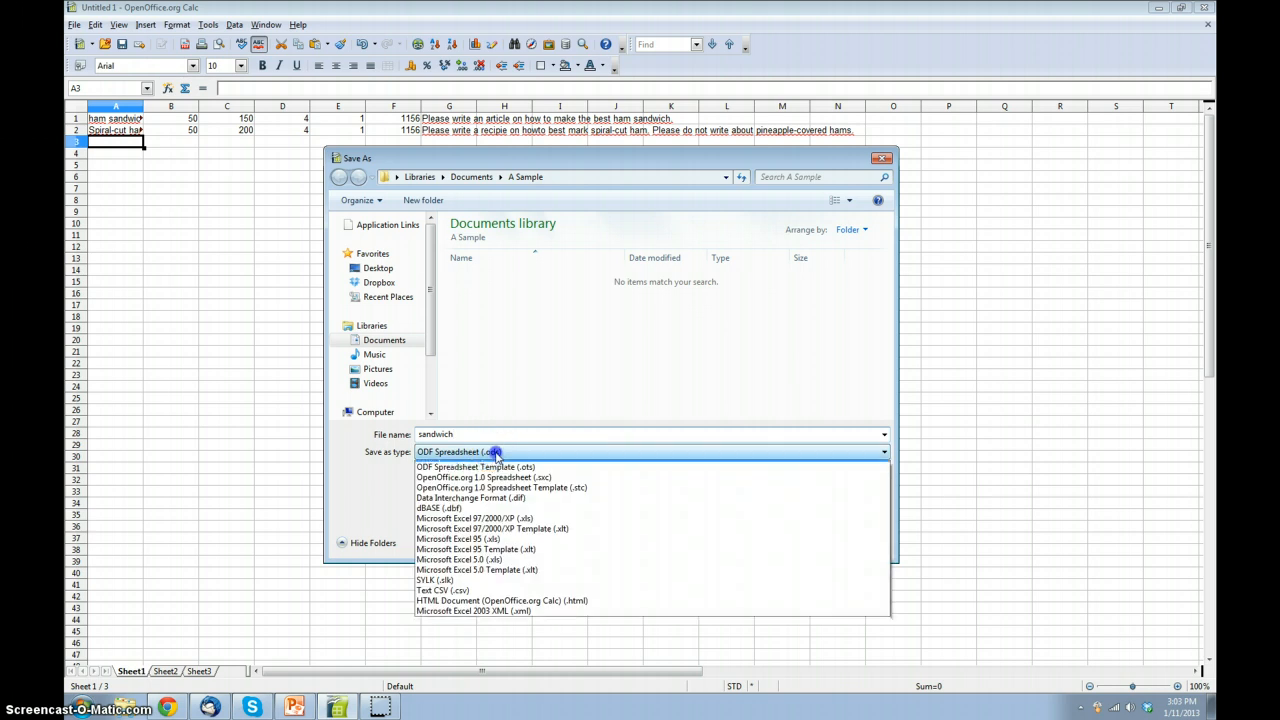
click(453, 599)
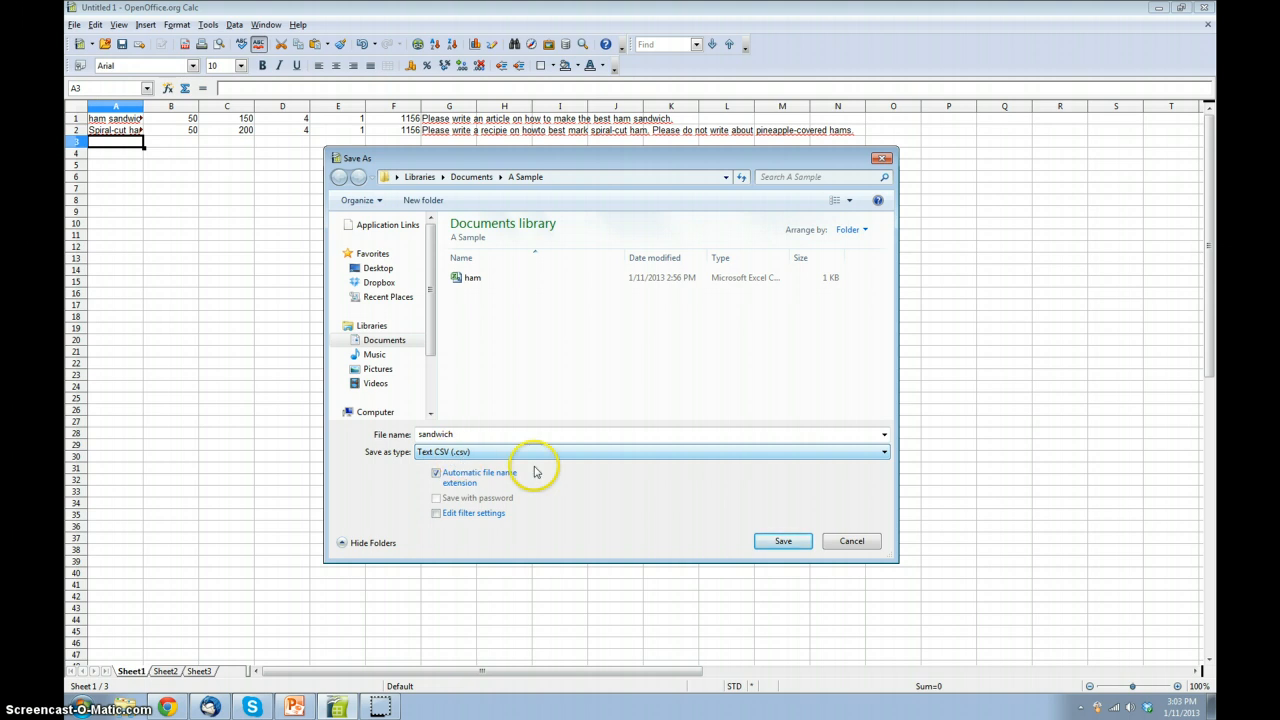
Step: Save the spreadsheet as the sandwich CSV file, using a semicolon as the field delimiter
click(773, 541)
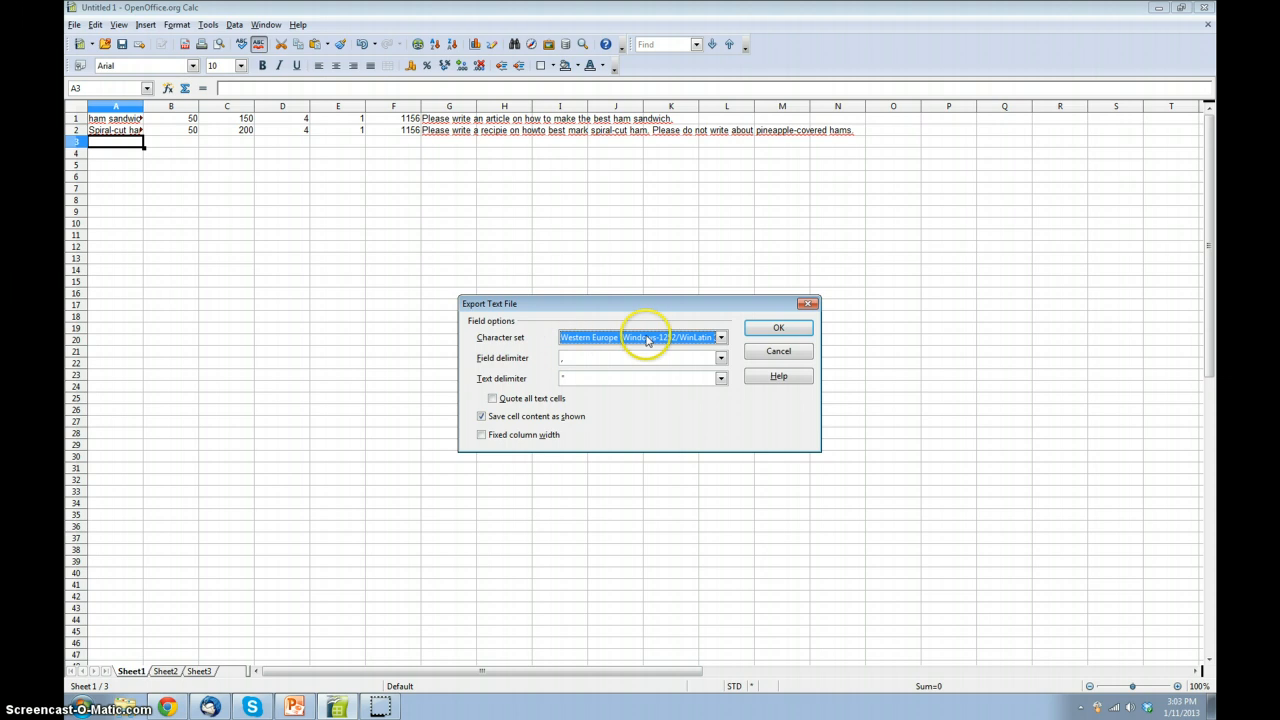
click(720, 358)
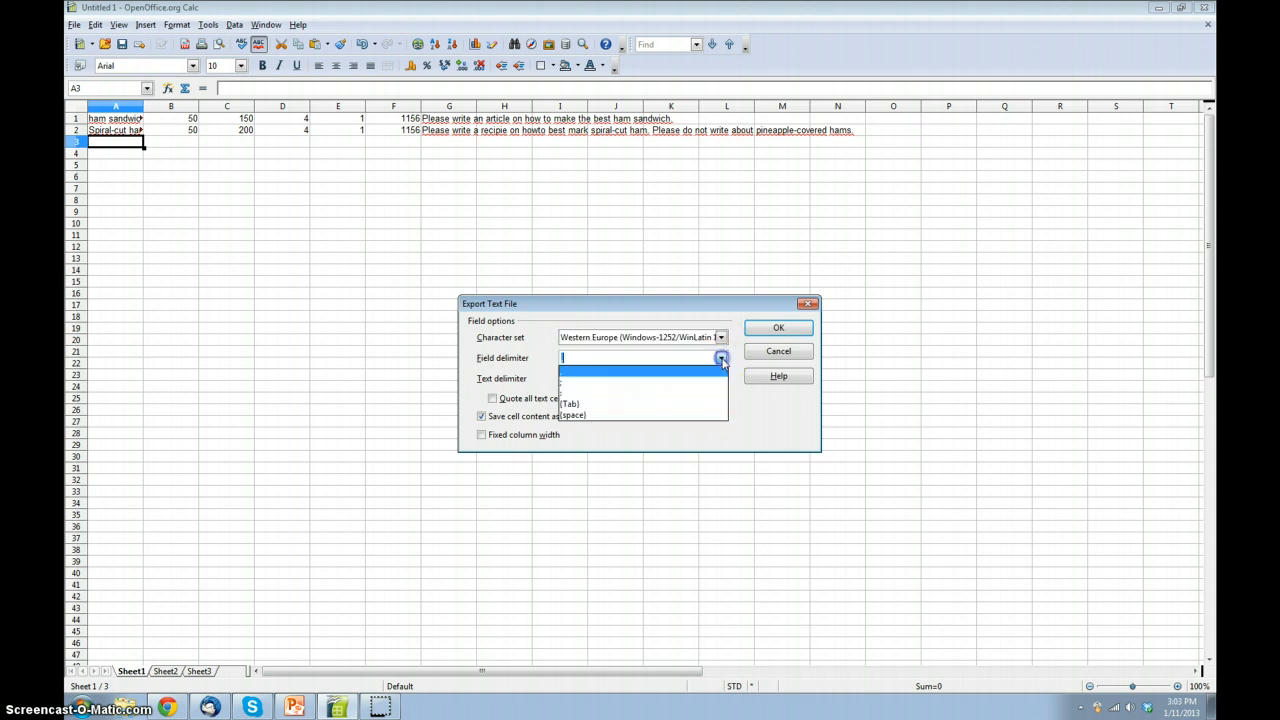
click(607, 370)
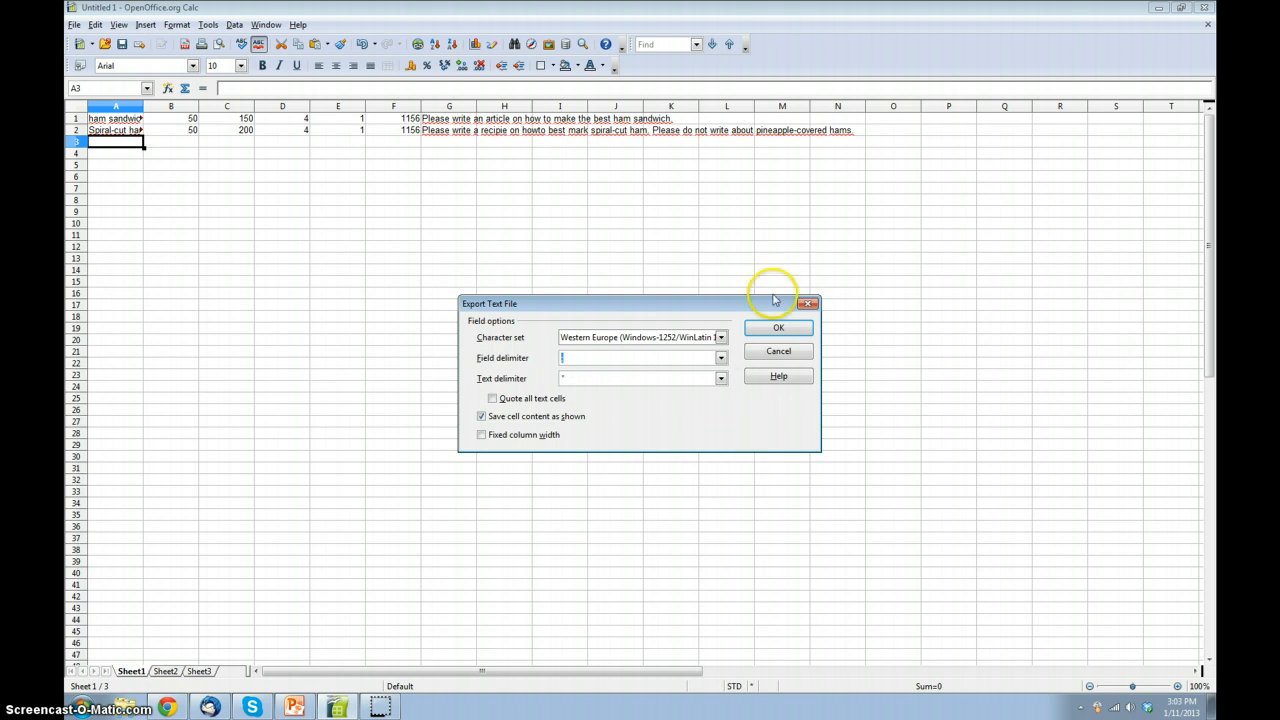
click(777, 329)
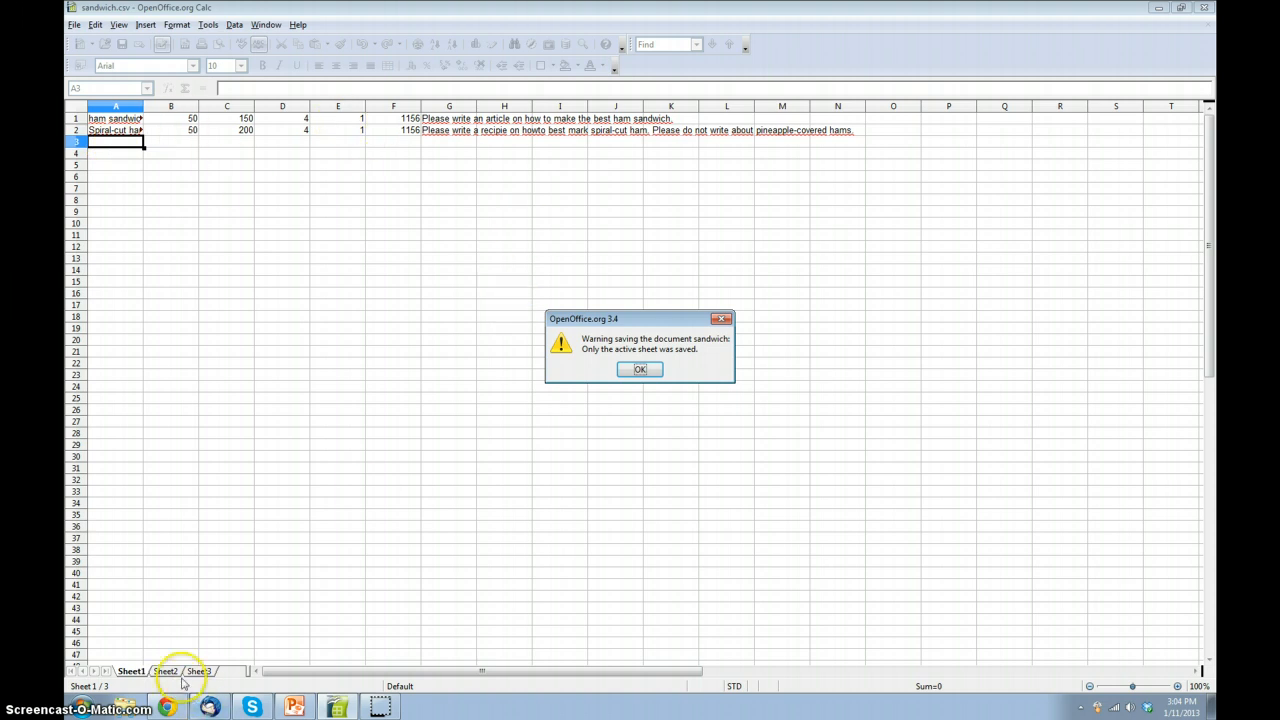
click(638, 370)
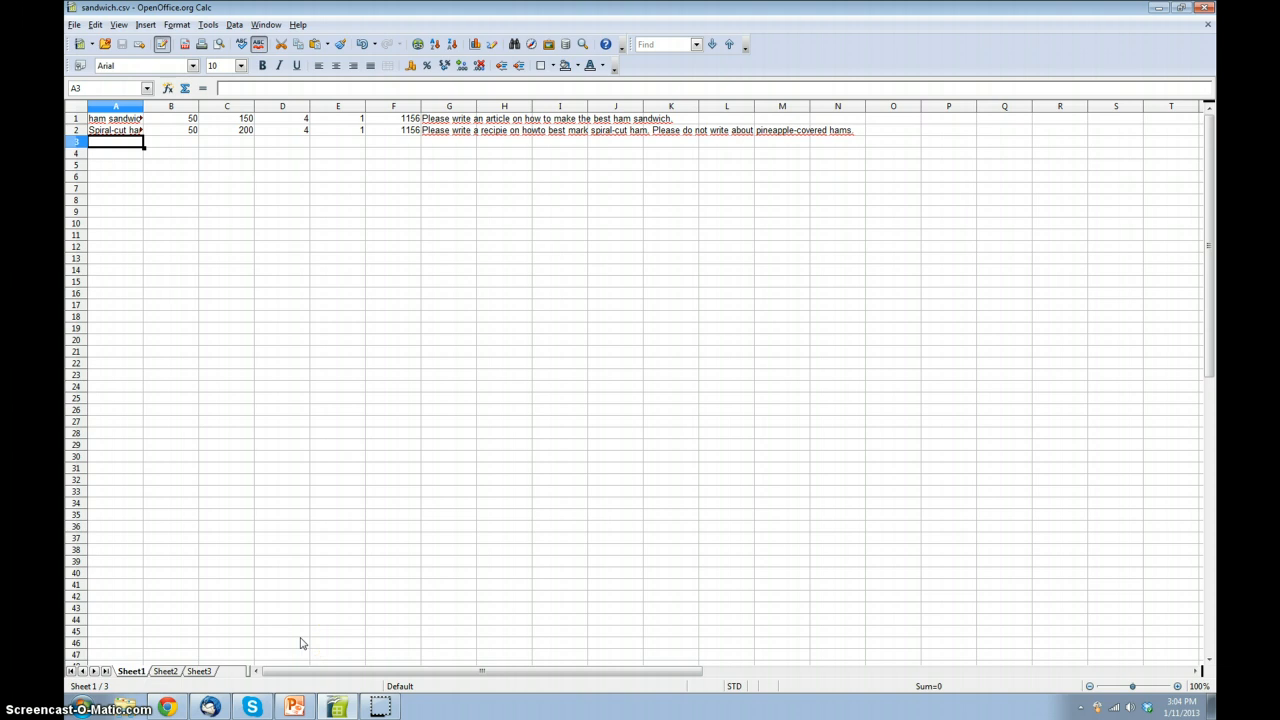
Step: Switch to the Textbroker OpenOrder page in Chrome and choose the sandwich file from the A Sample folder for upload
click(166, 707)
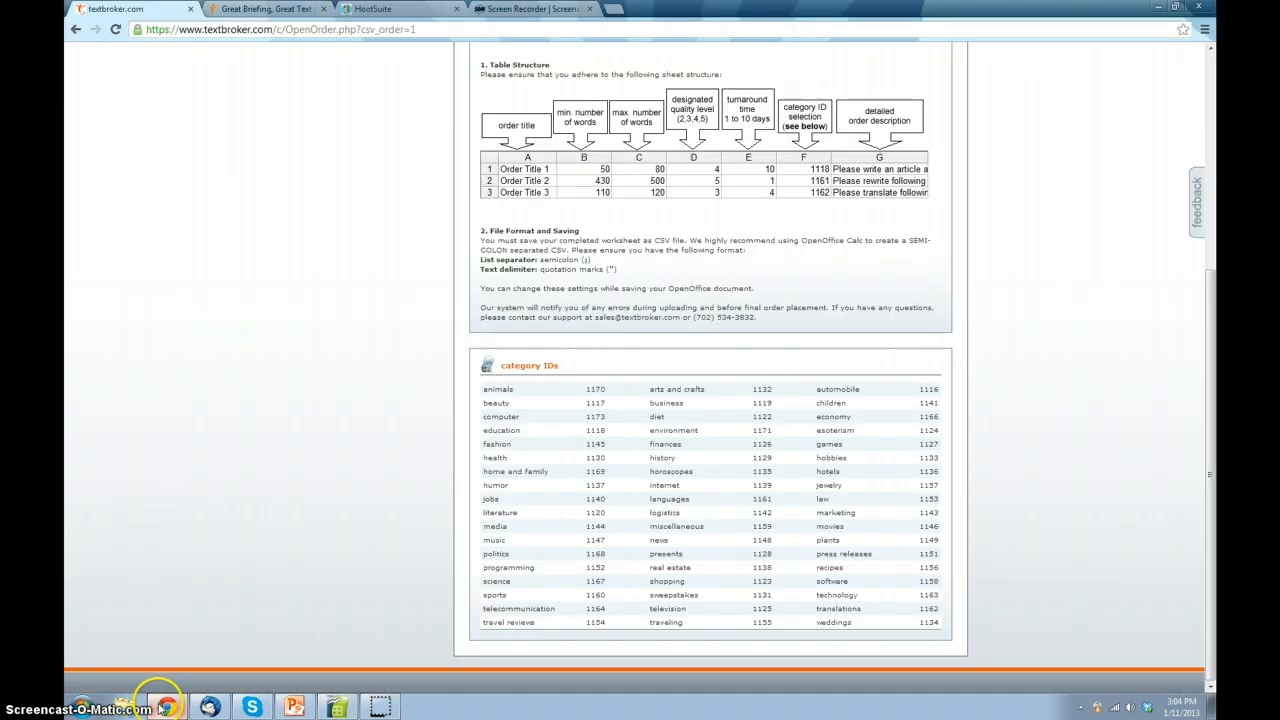
scroll(420, 298, up, 3)
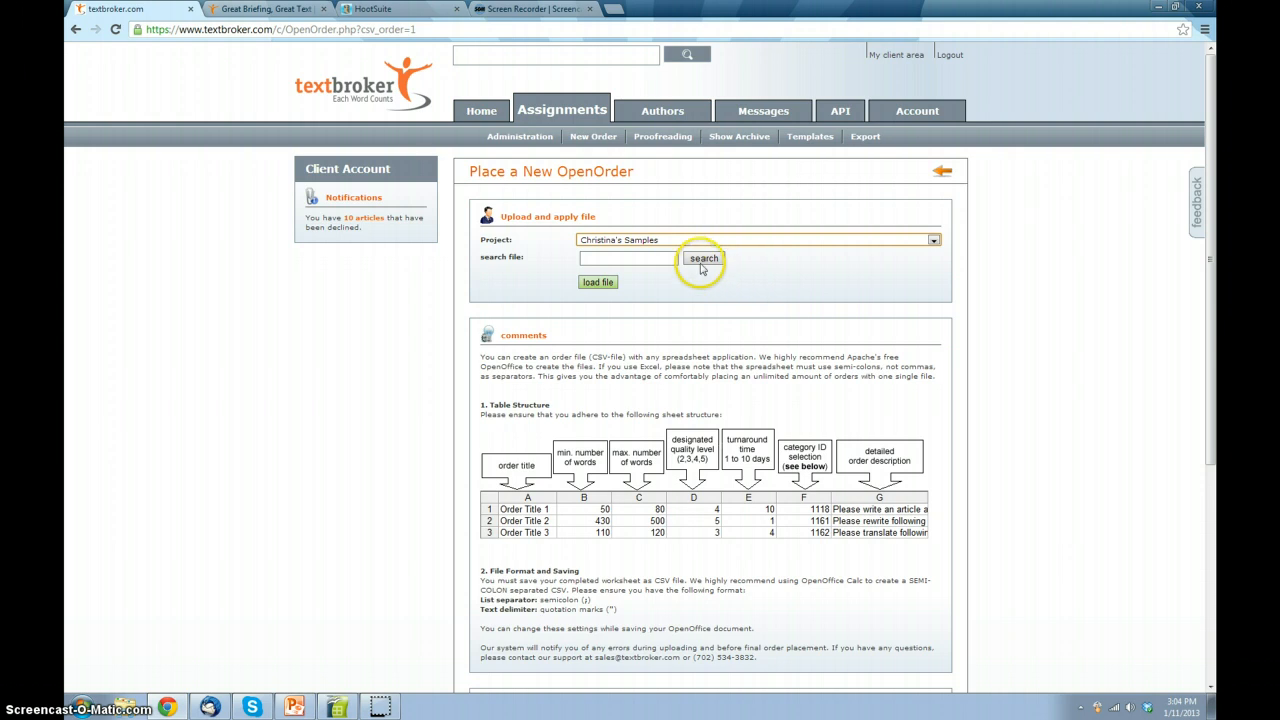
click(703, 258)
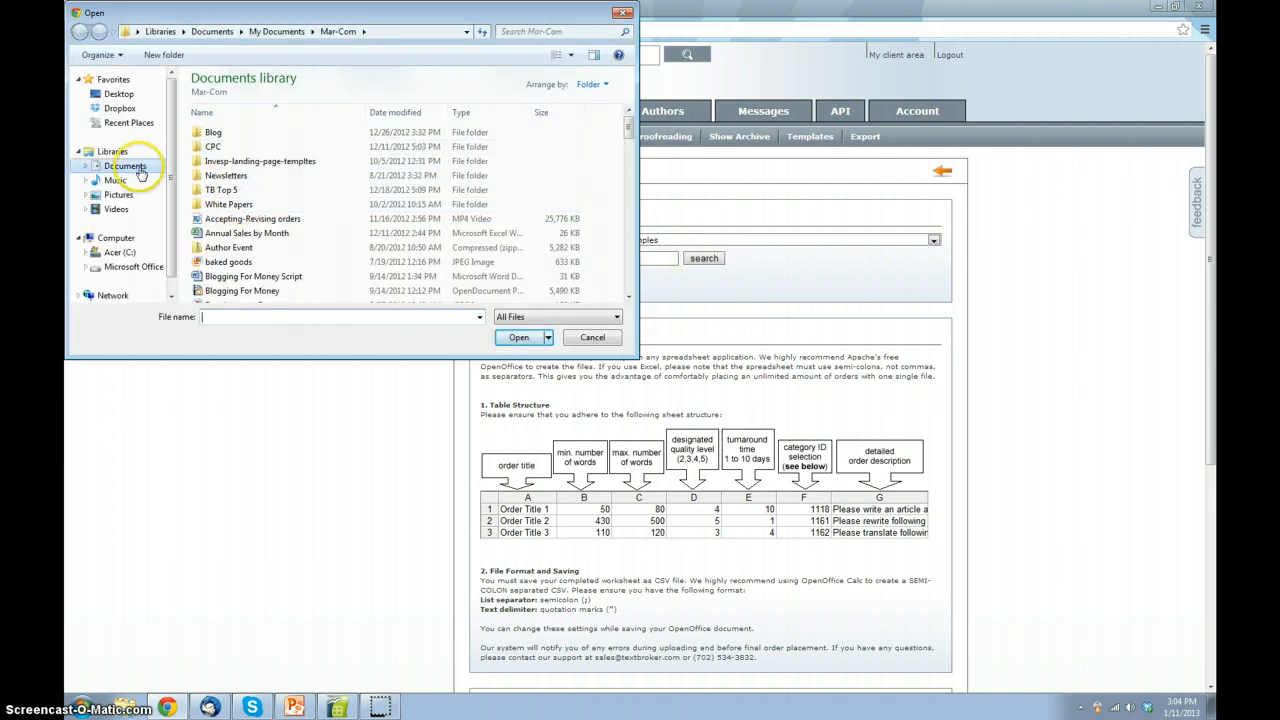
click(138, 167)
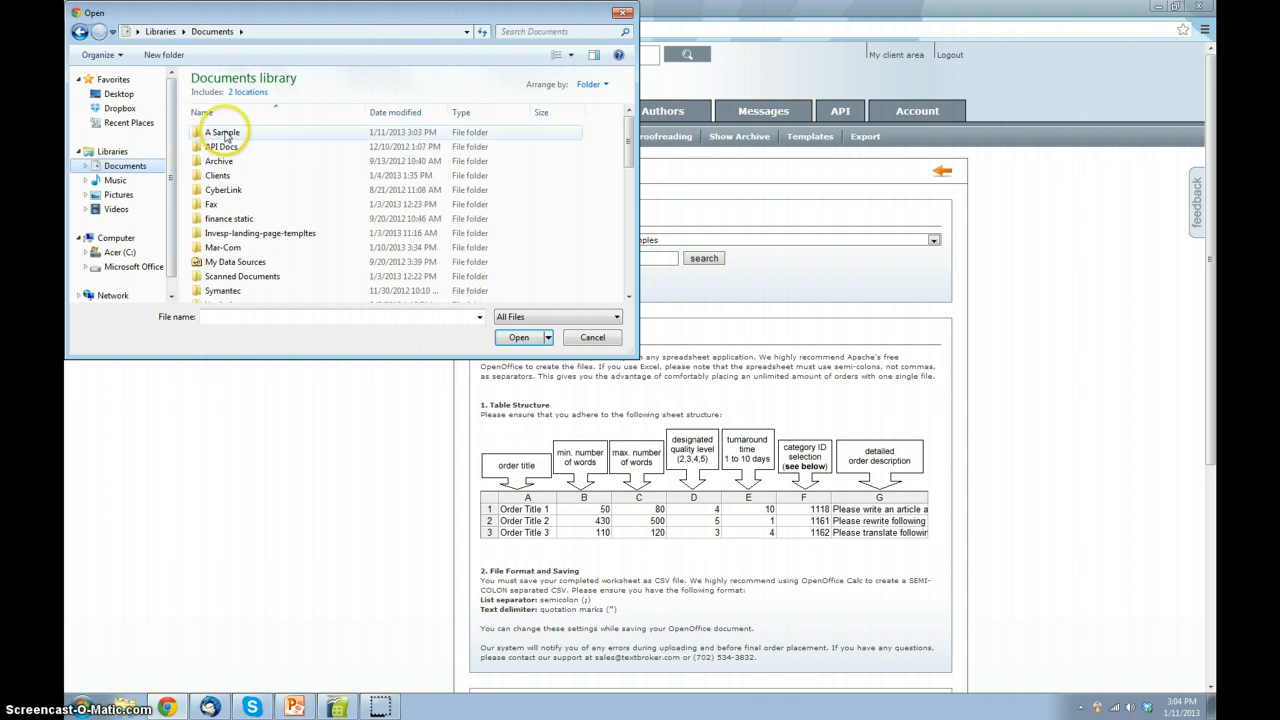
double_click(212, 134)
click(221, 147)
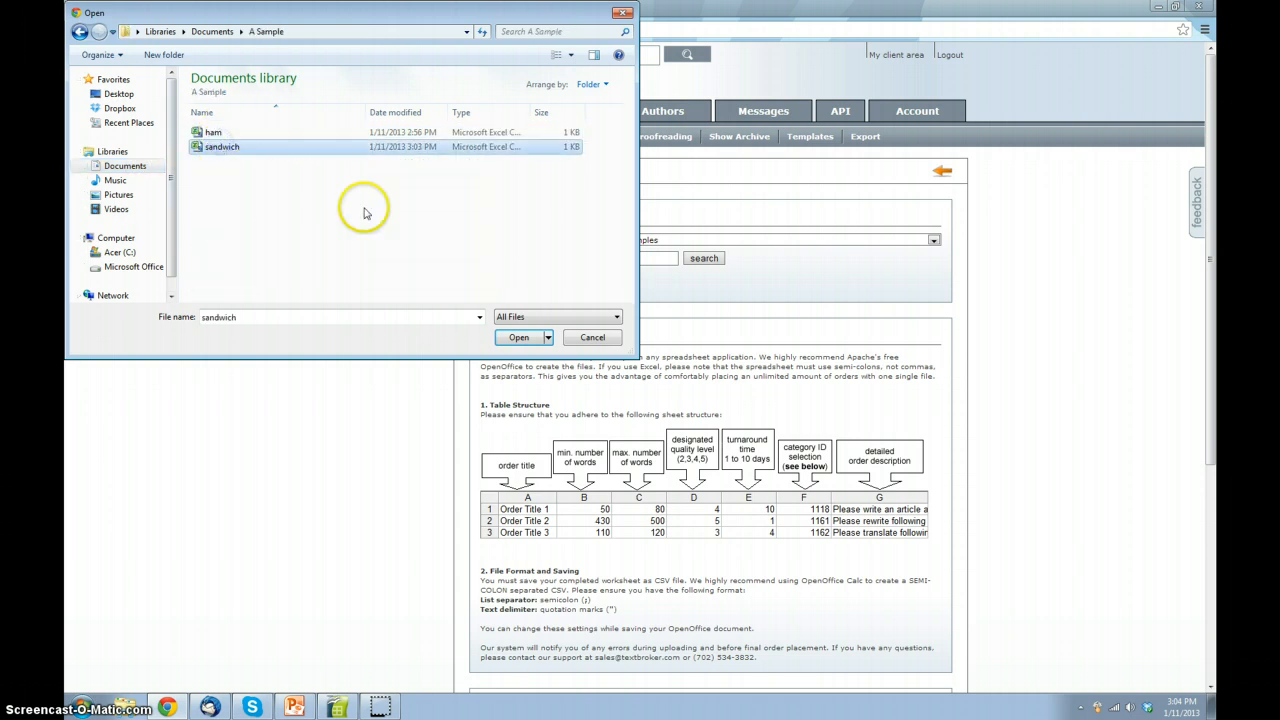
click(512, 339)
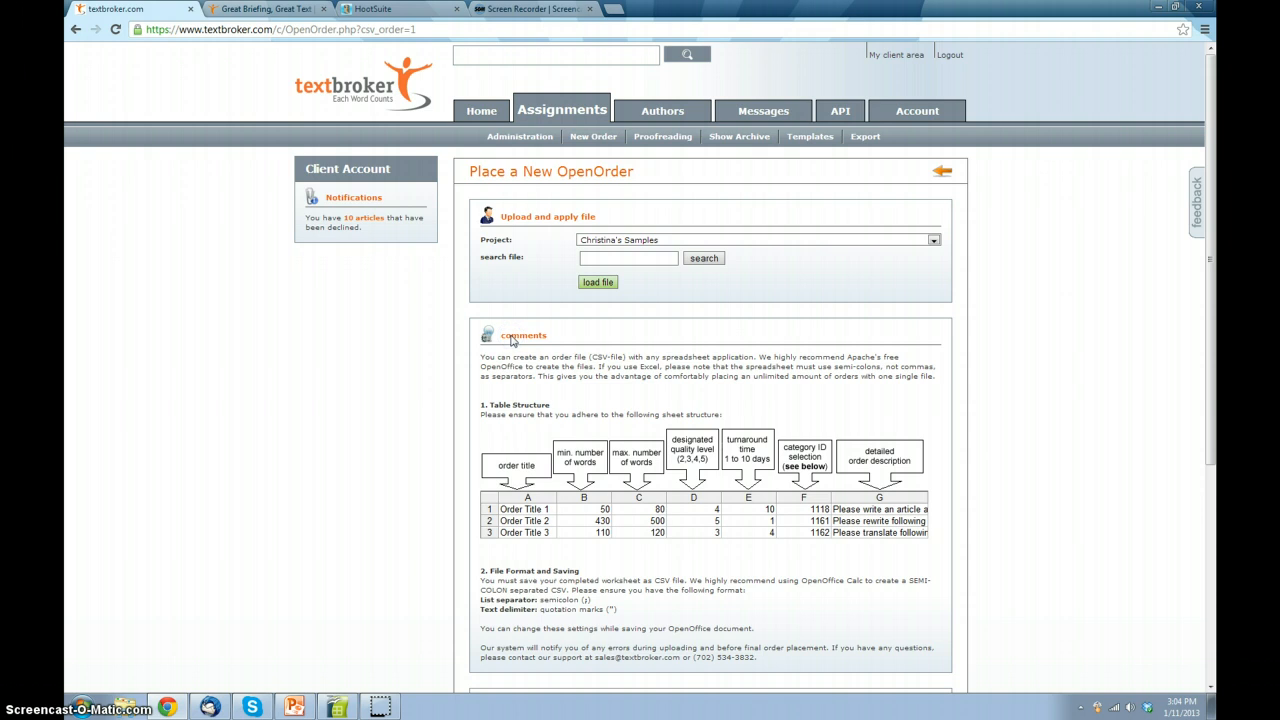
Step: Load the chosen sandwich file as an order and return to change the order instead of placing it
click(600, 287)
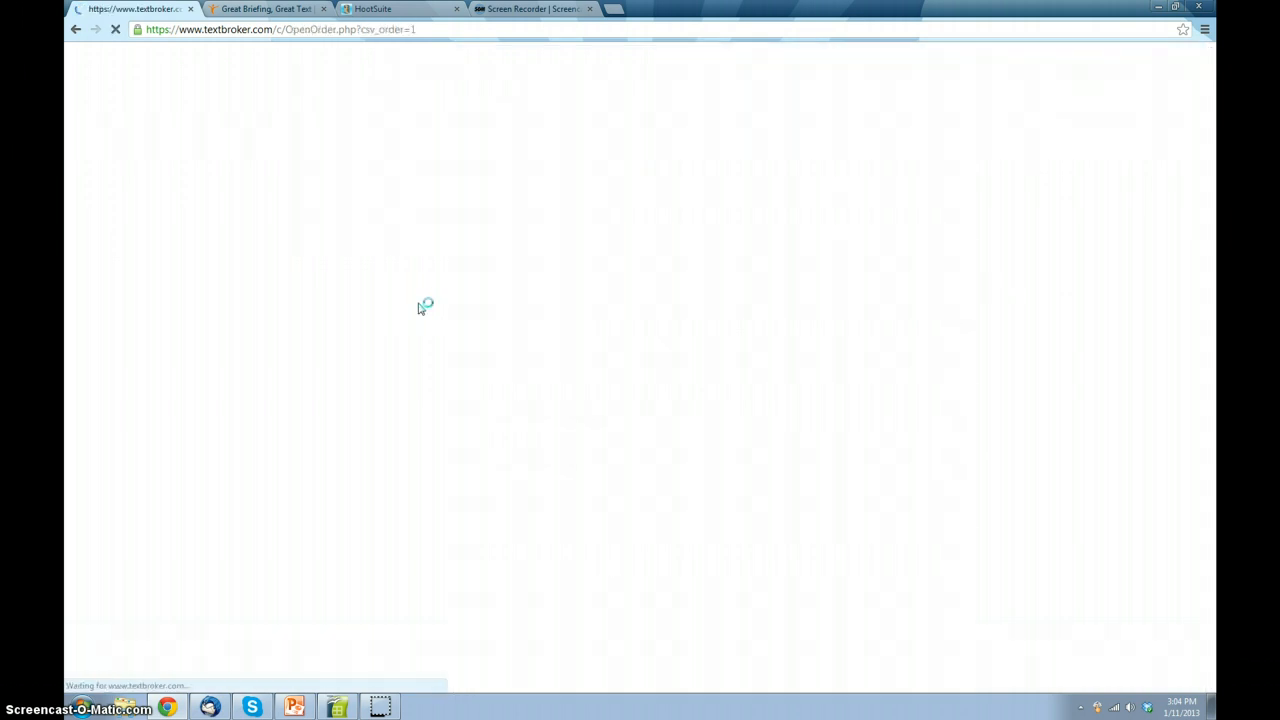
click(672, 335)
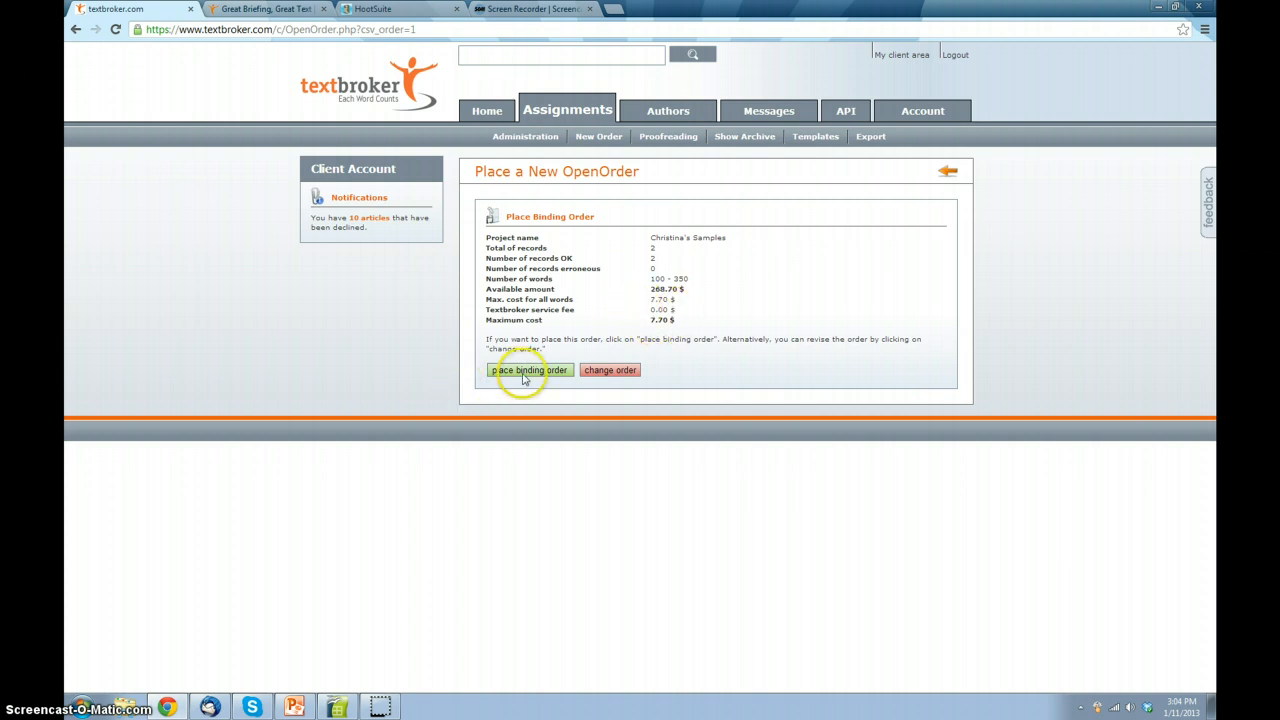
click(612, 370)
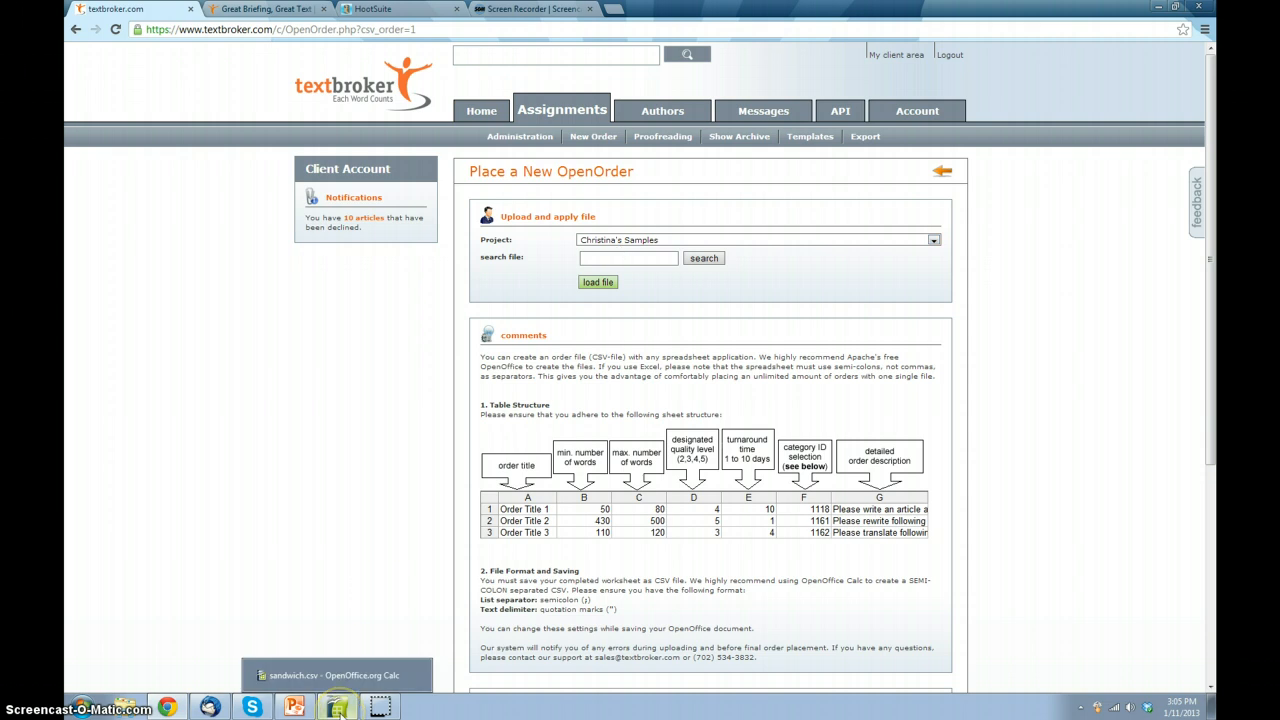
Step: Switch back to OpenOffice Calc and save the spreadsheet under the name "meat" as Text CSV
click(338, 707)
click(74, 24)
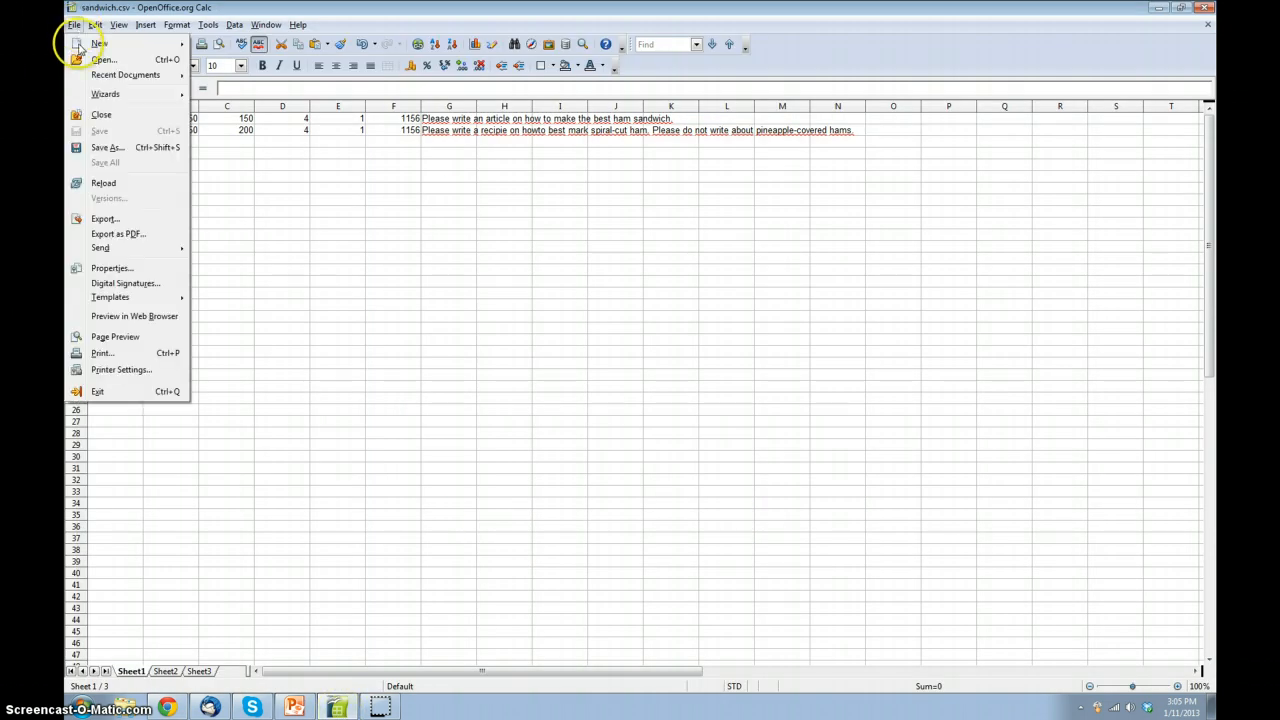
click(118, 145)
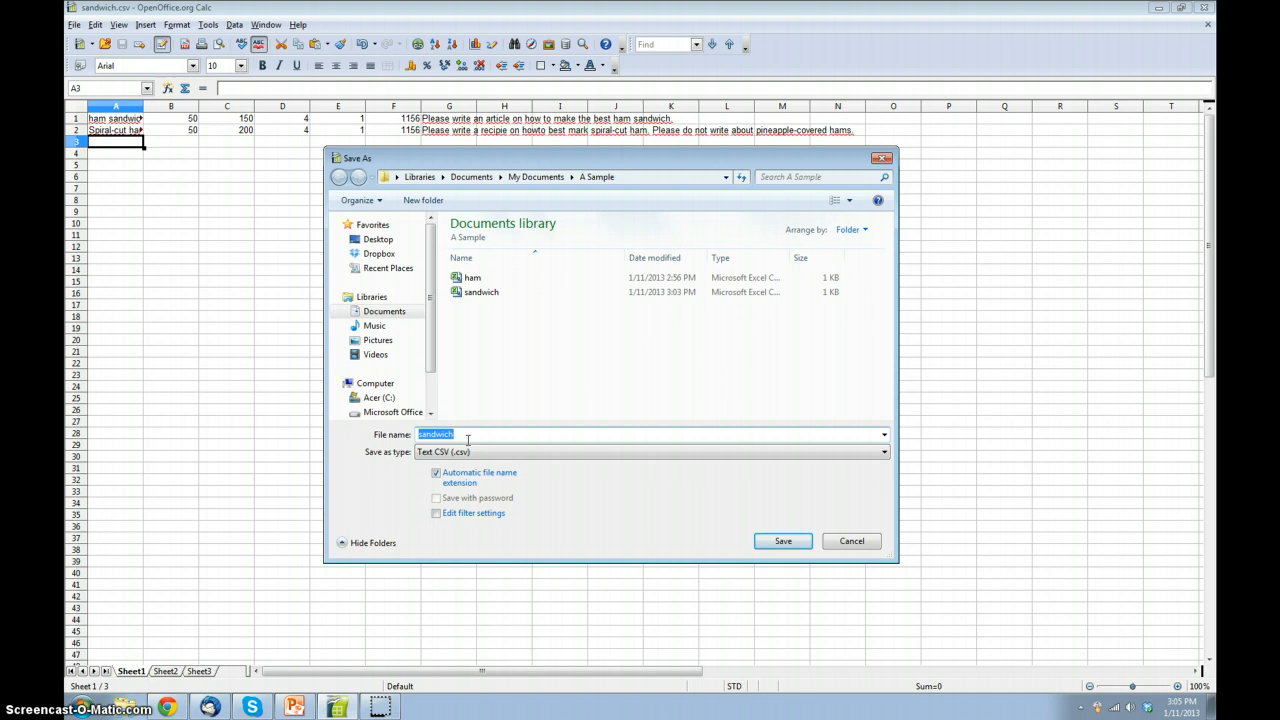
text(meat)
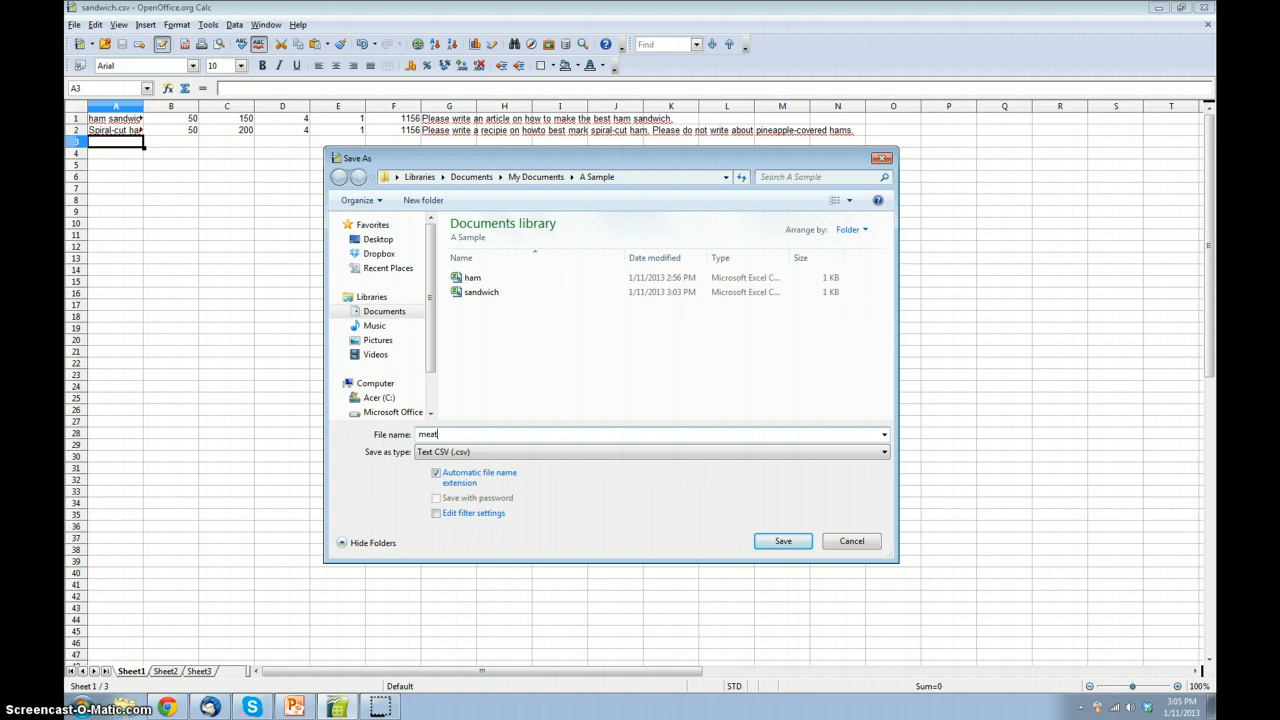
click(775, 540)
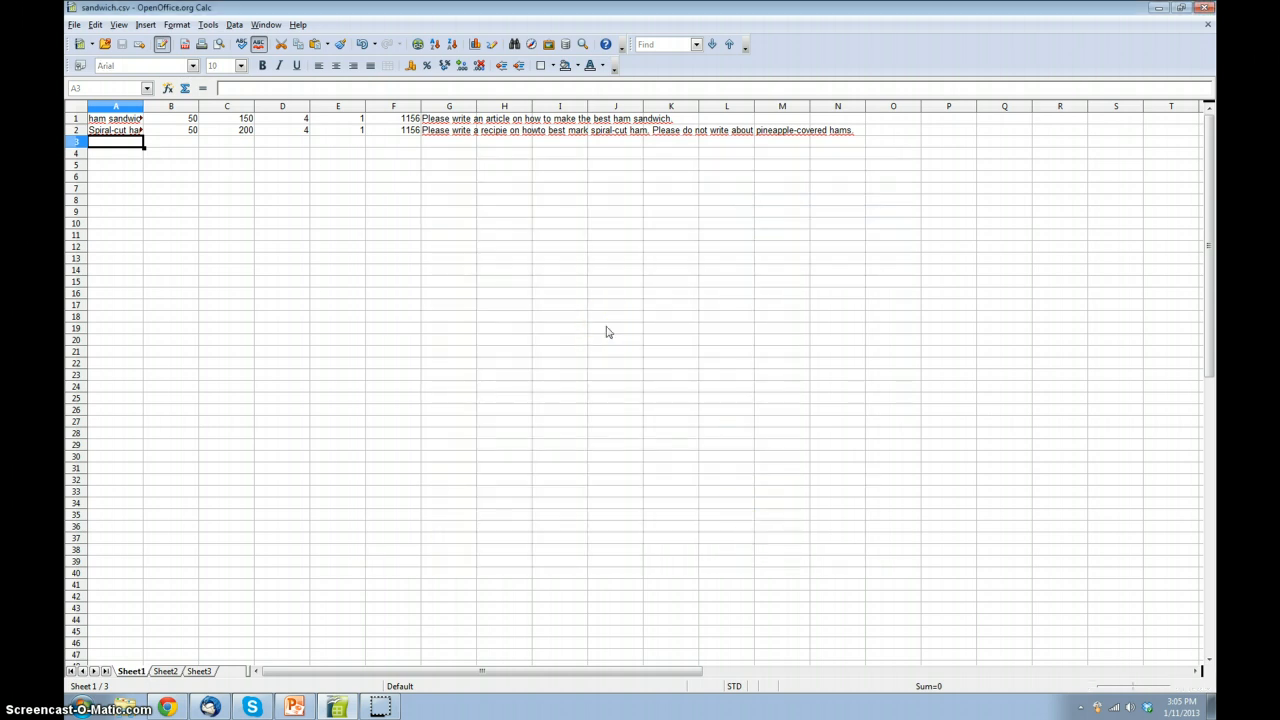
click(639, 370)
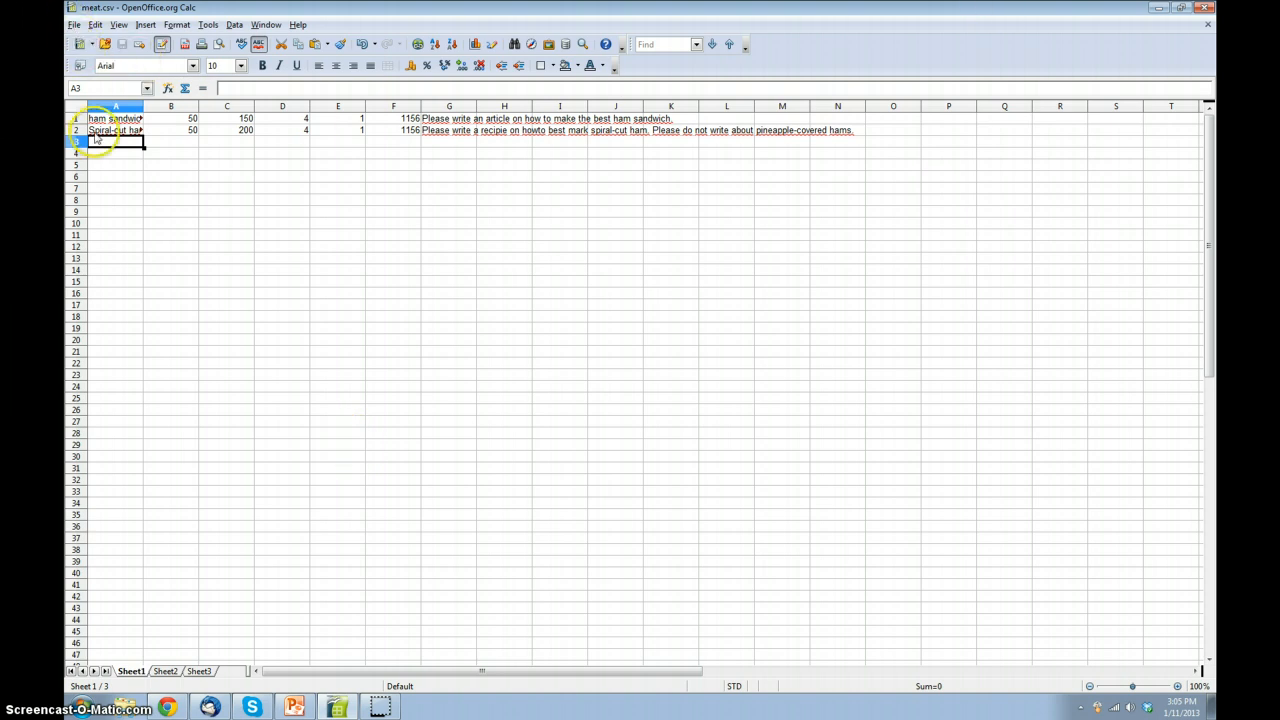
Step: Copy the two order rows, A1 through H2, into a new spreadsheet starting at cell A1
drag(110, 118, 497, 131)
key(ctrl+c)
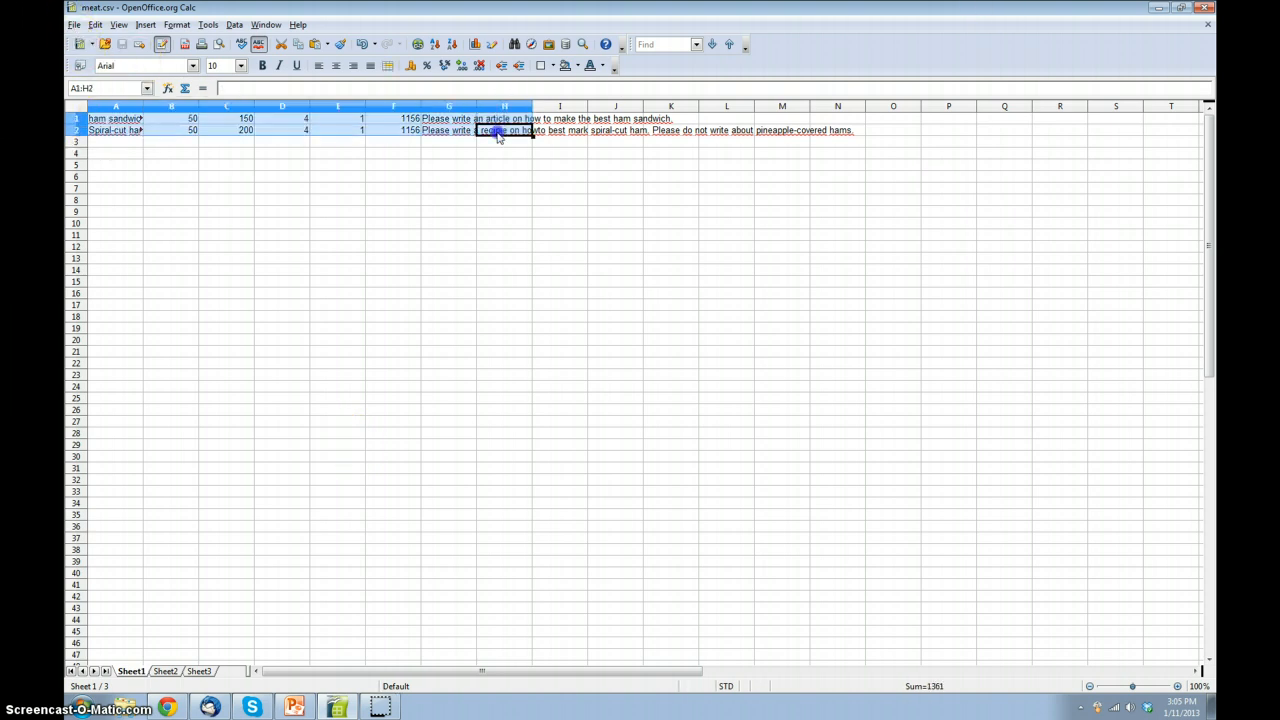
click(338, 164)
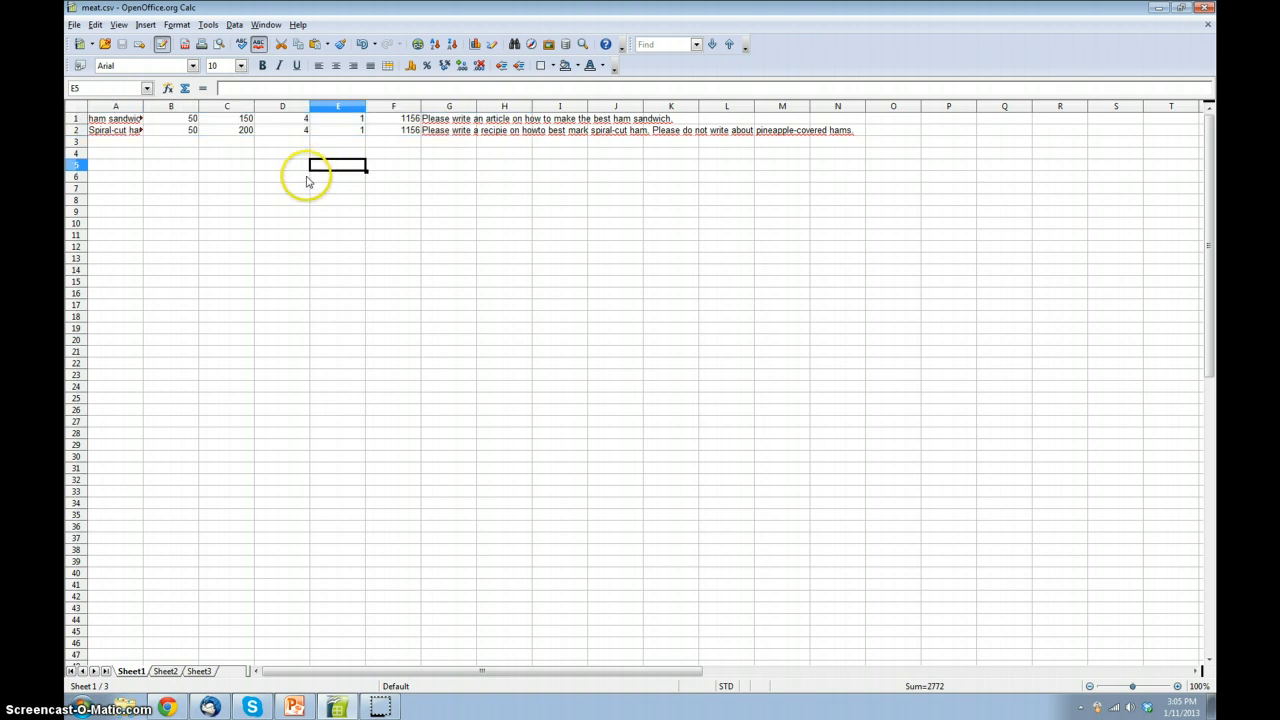
click(74, 24)
mouse_move(100, 43)
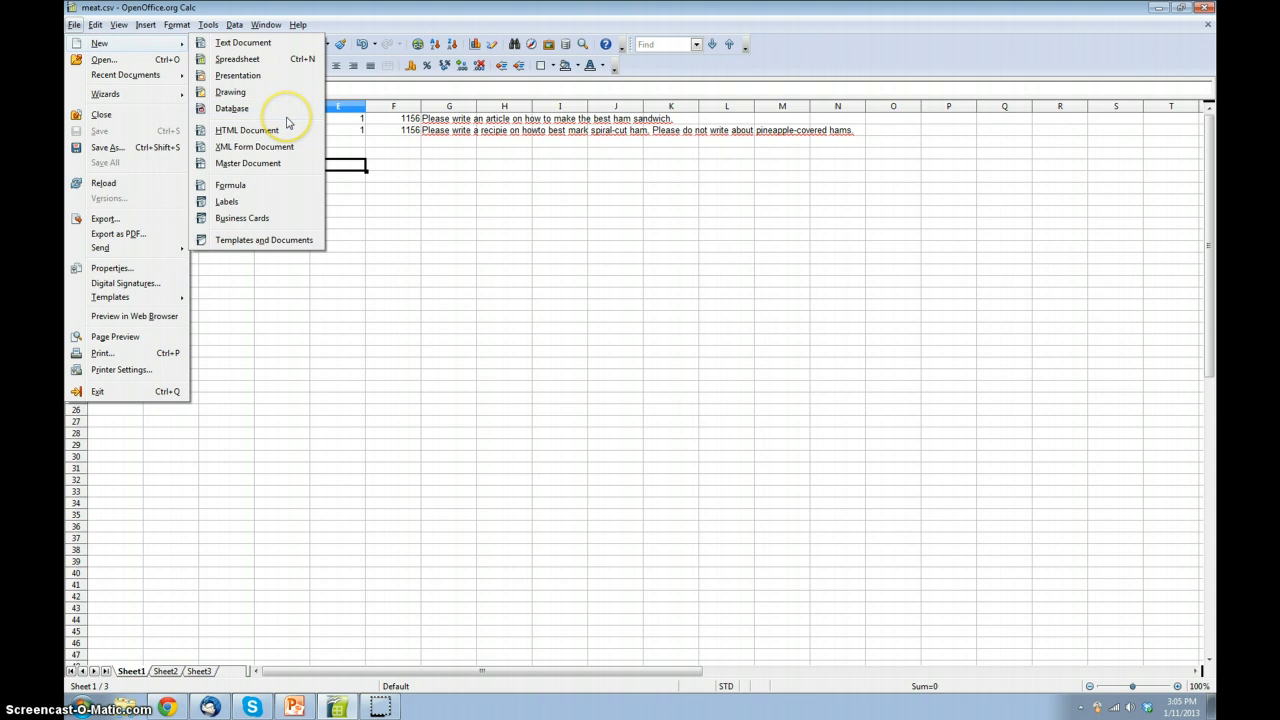
click(257, 60)
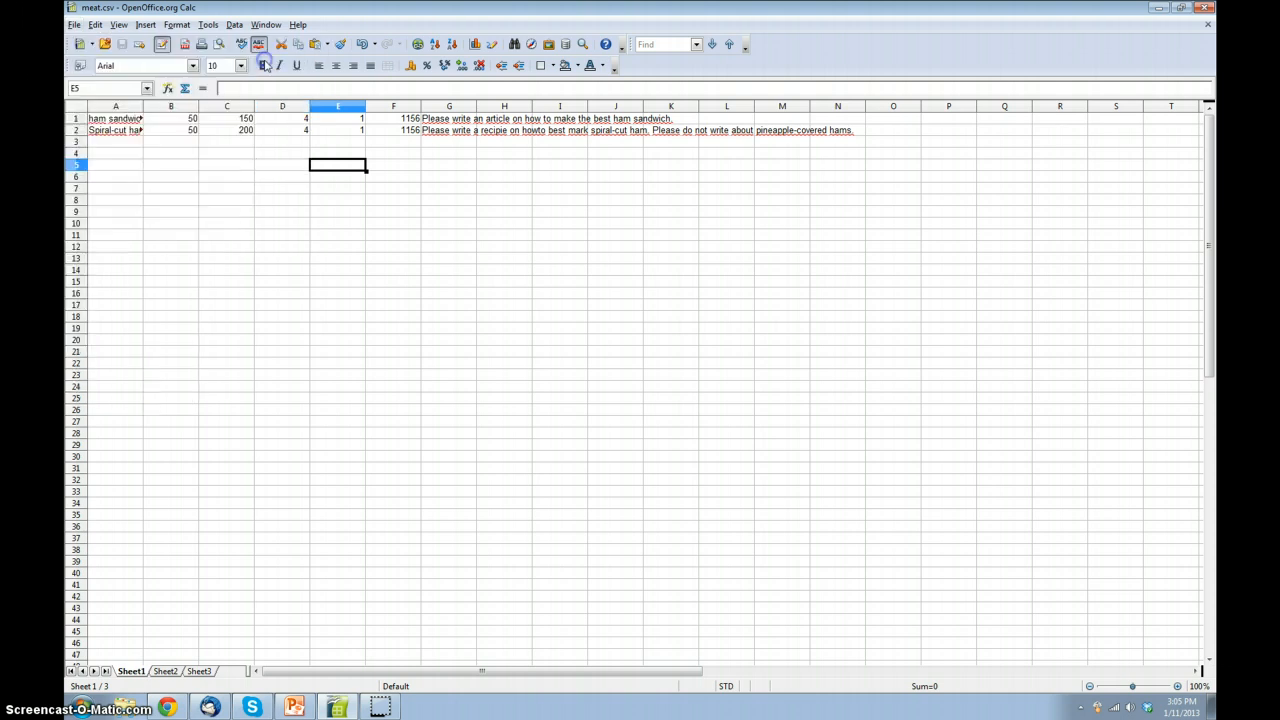
key(ctrl+v)
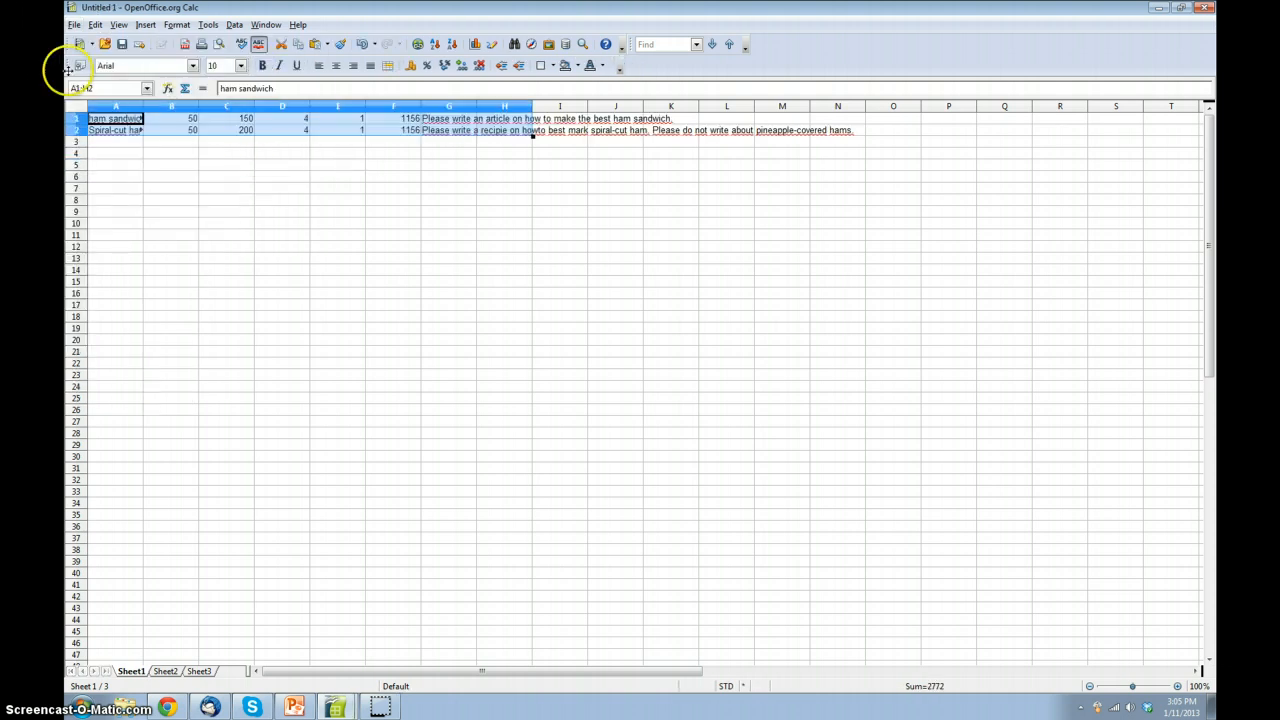
click(171, 165)
Step: Save the new spreadsheet as "ham" in Text CSV format, keeping the default comma field delimiter
click(74, 24)
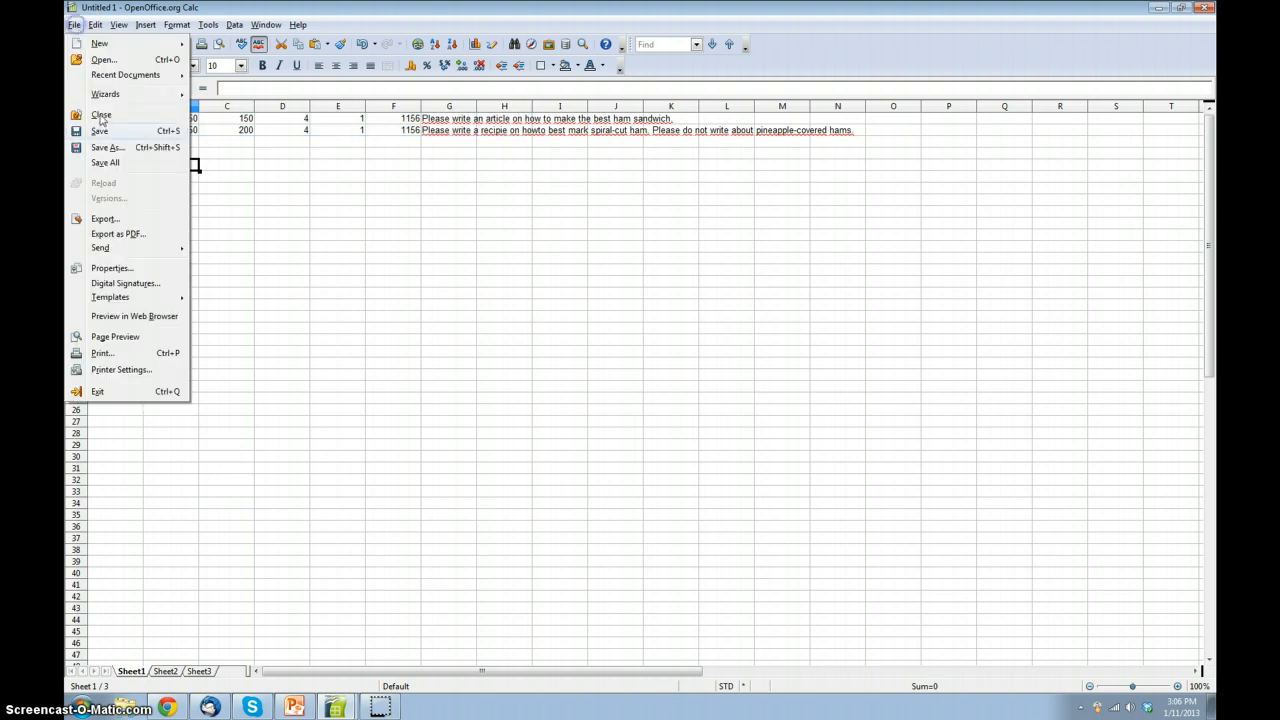
click(100, 150)
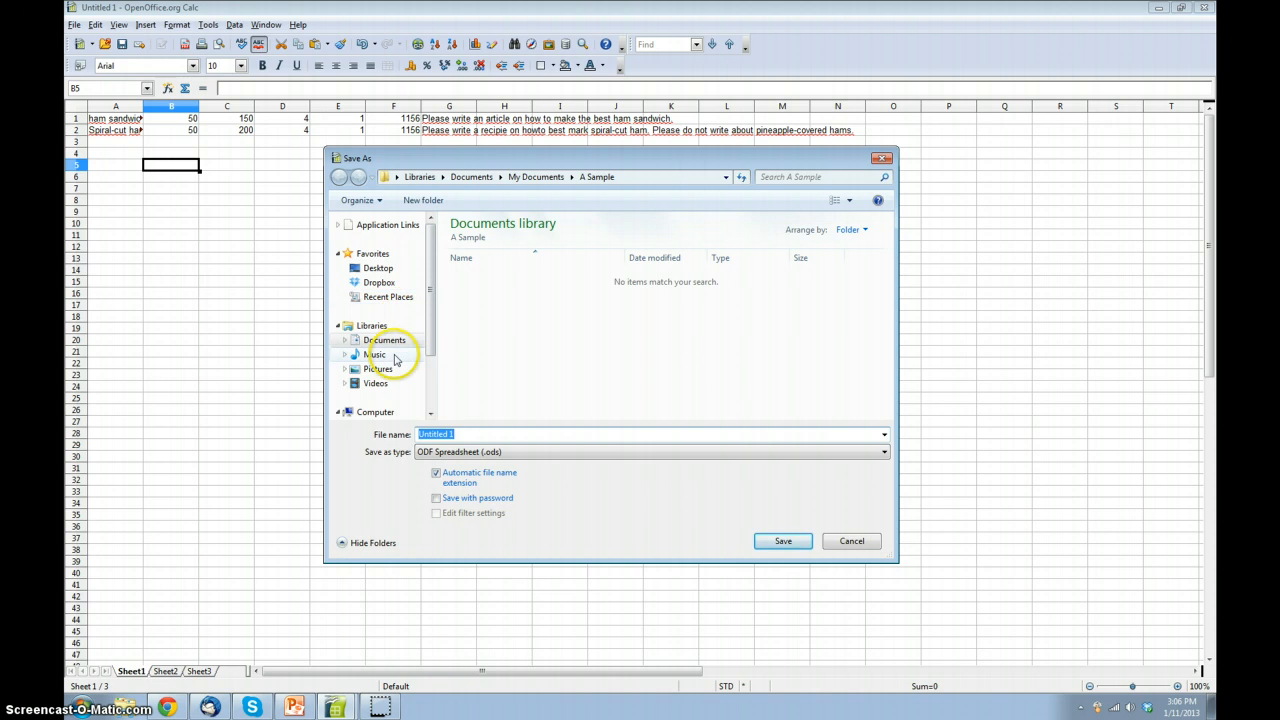
text(ham)
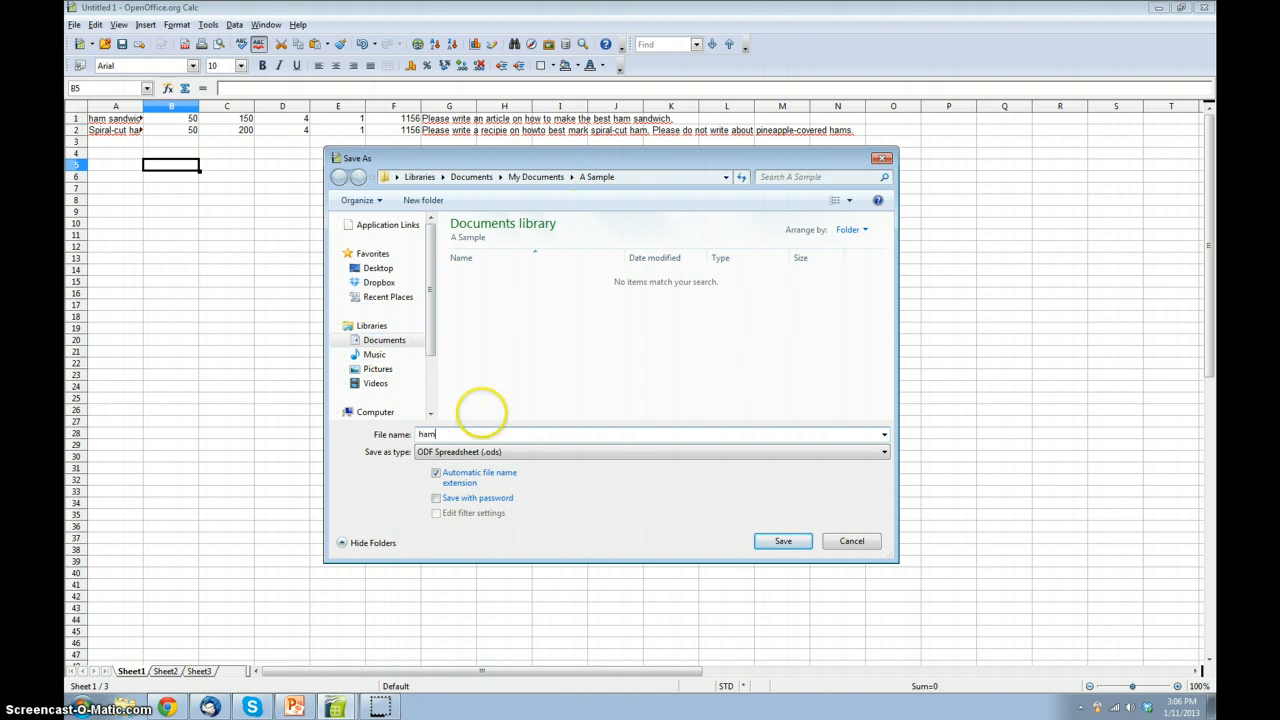
click(494, 451)
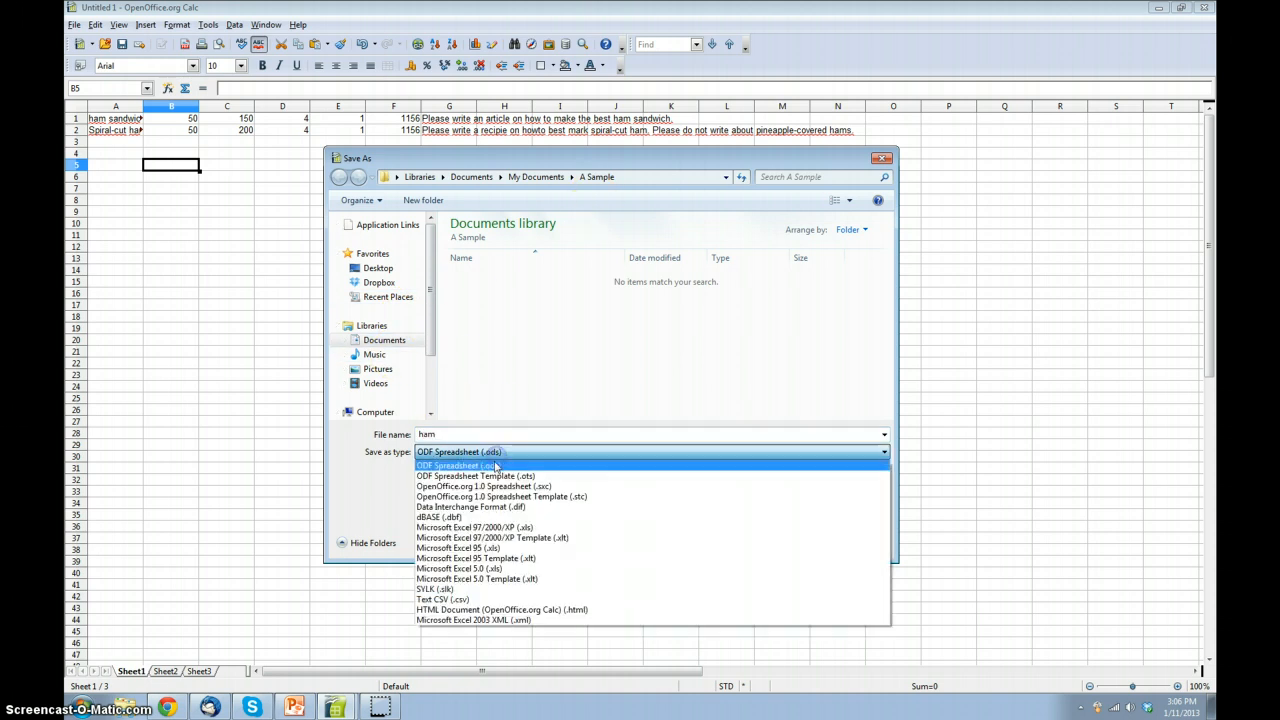
click(460, 599)
click(771, 548)
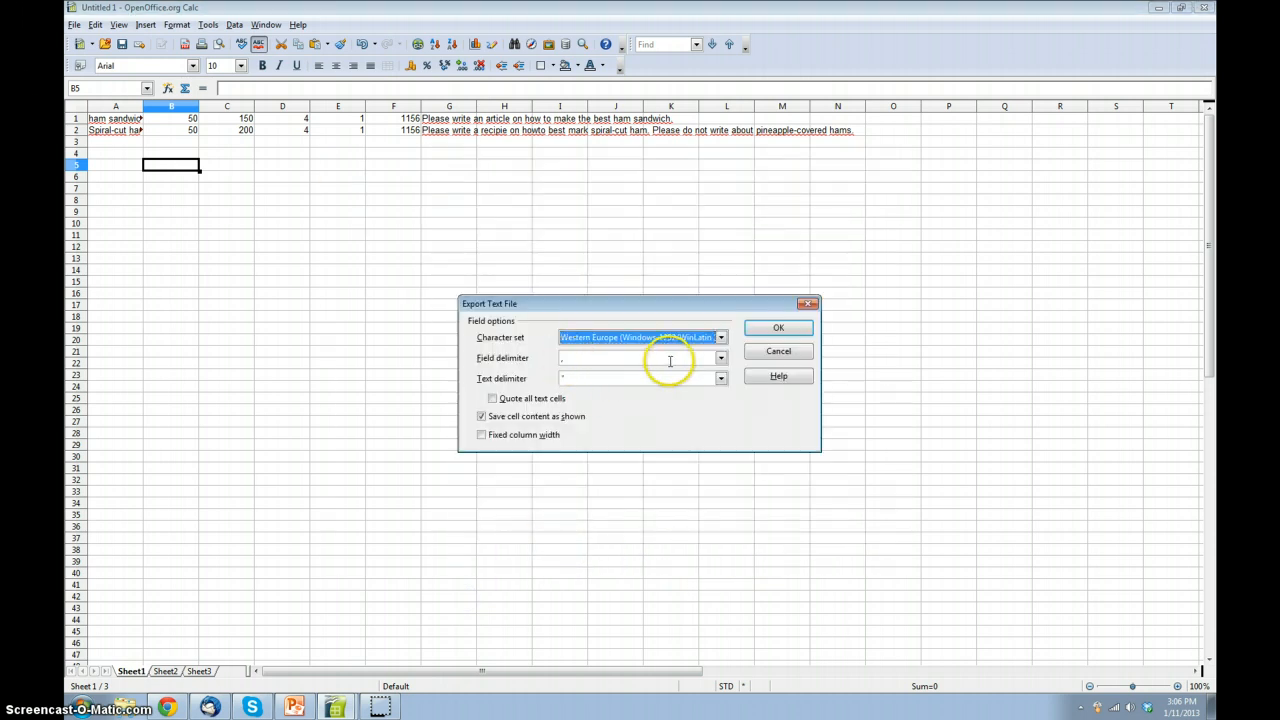
click(757, 336)
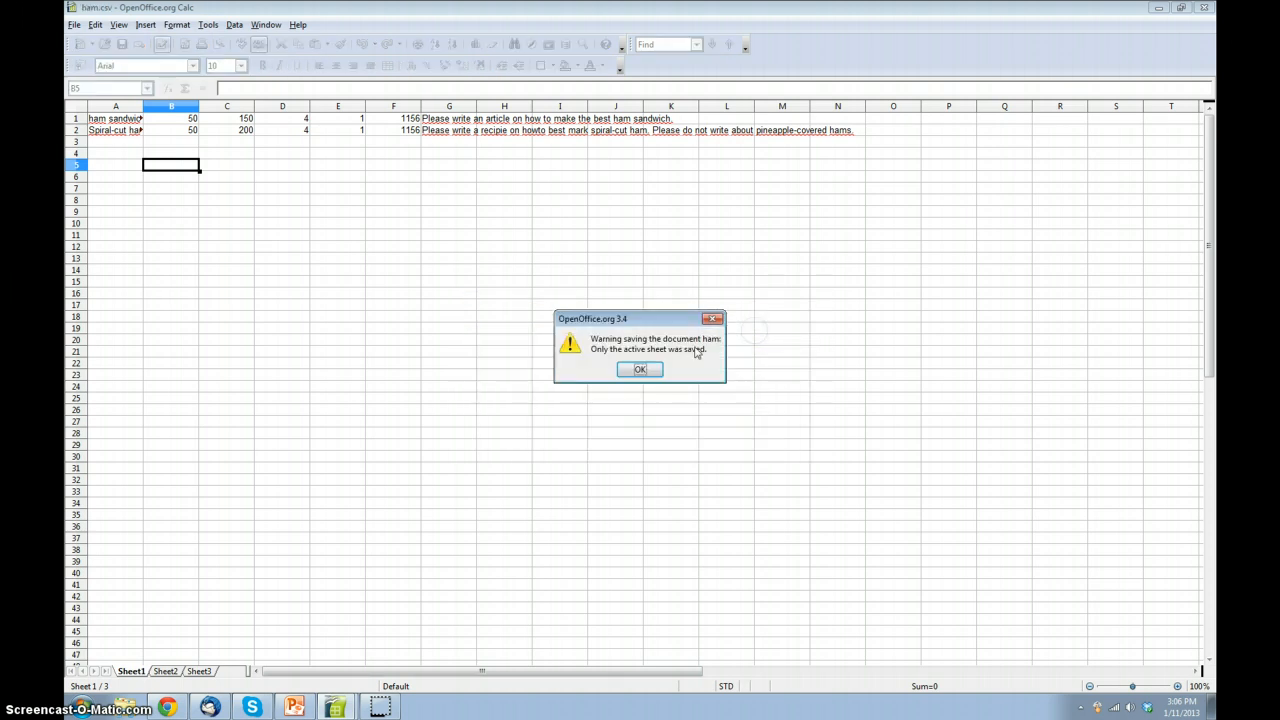
click(648, 368)
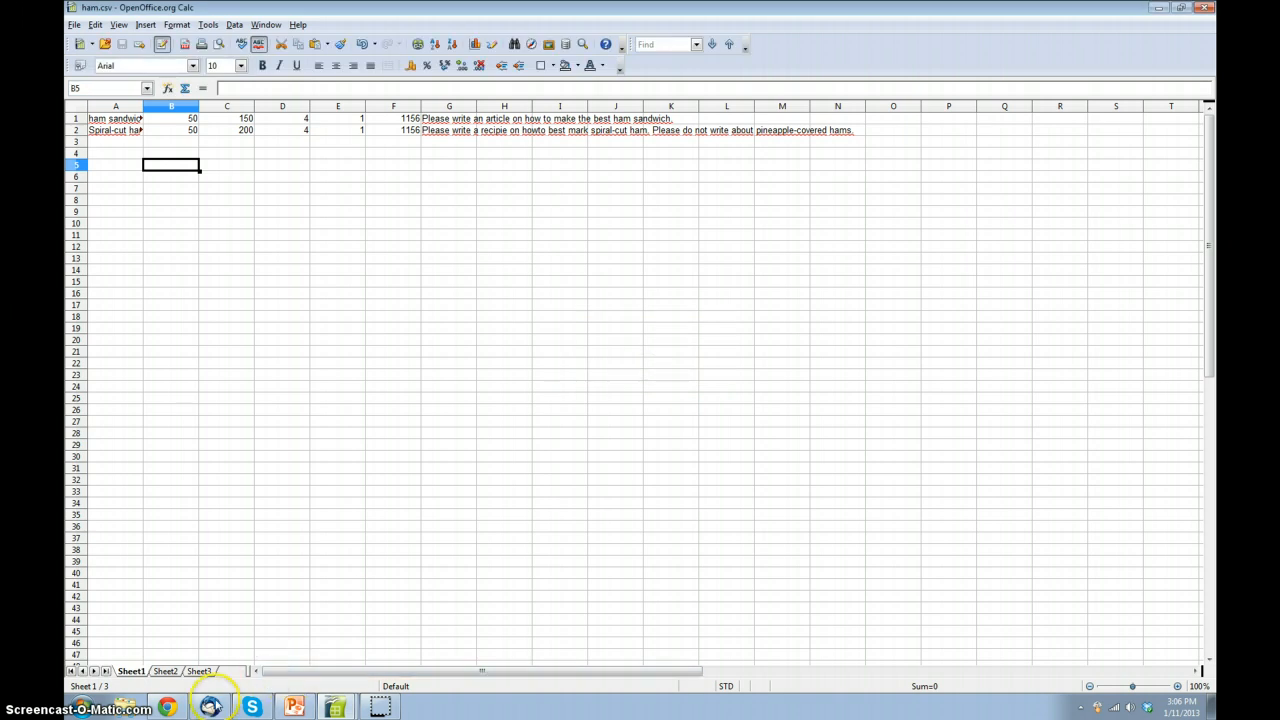
Step: Switch to the Textbroker page in Chrome, choose the ham file for upload and load it
click(167, 707)
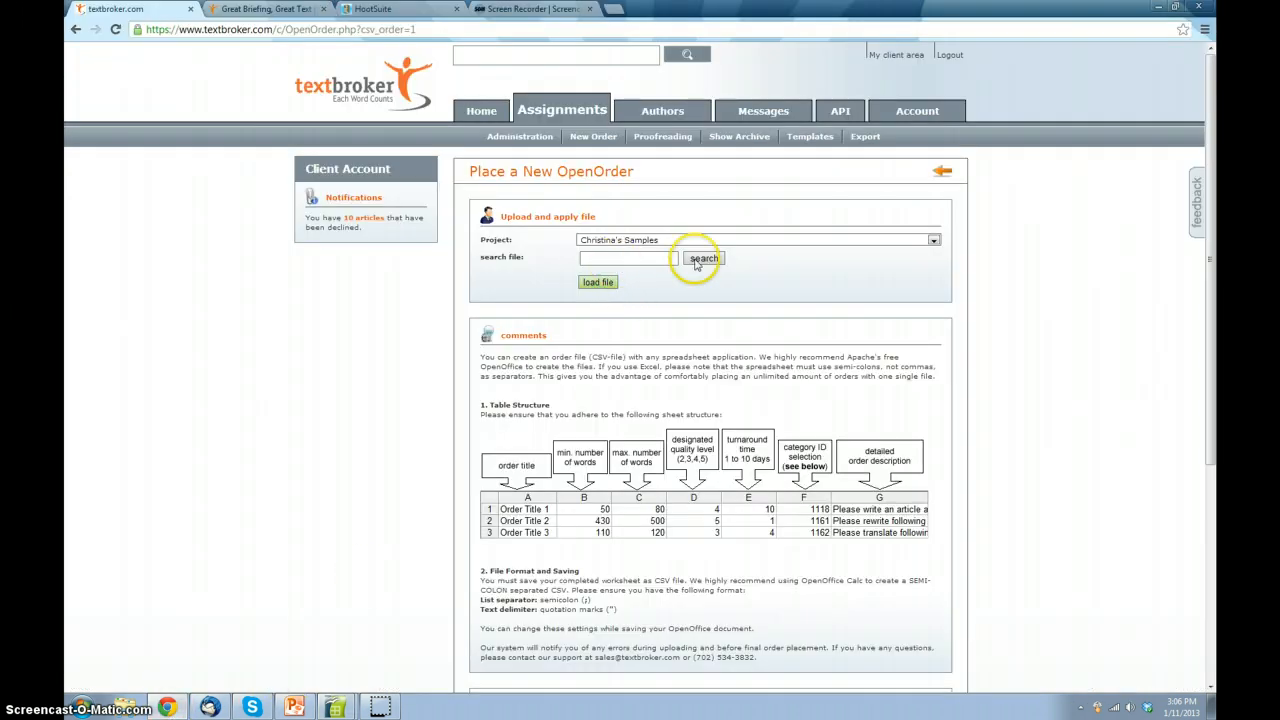
click(704, 258)
click(213, 132)
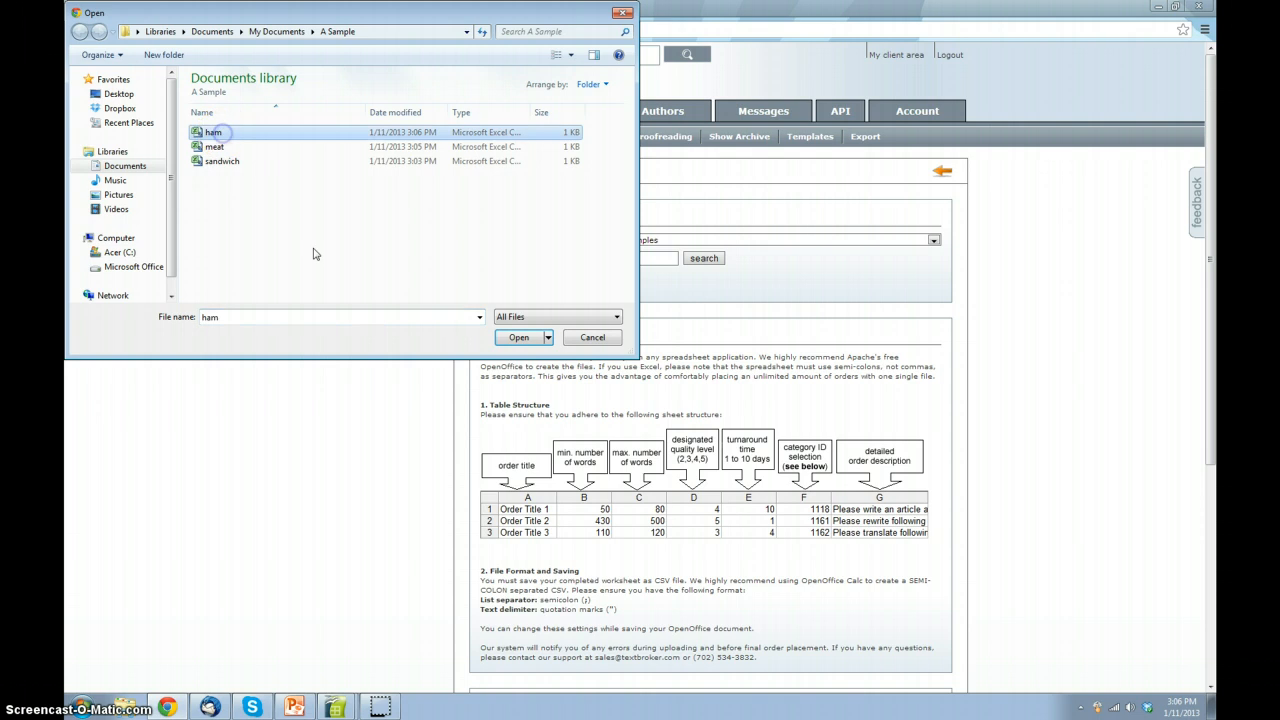
click(519, 337)
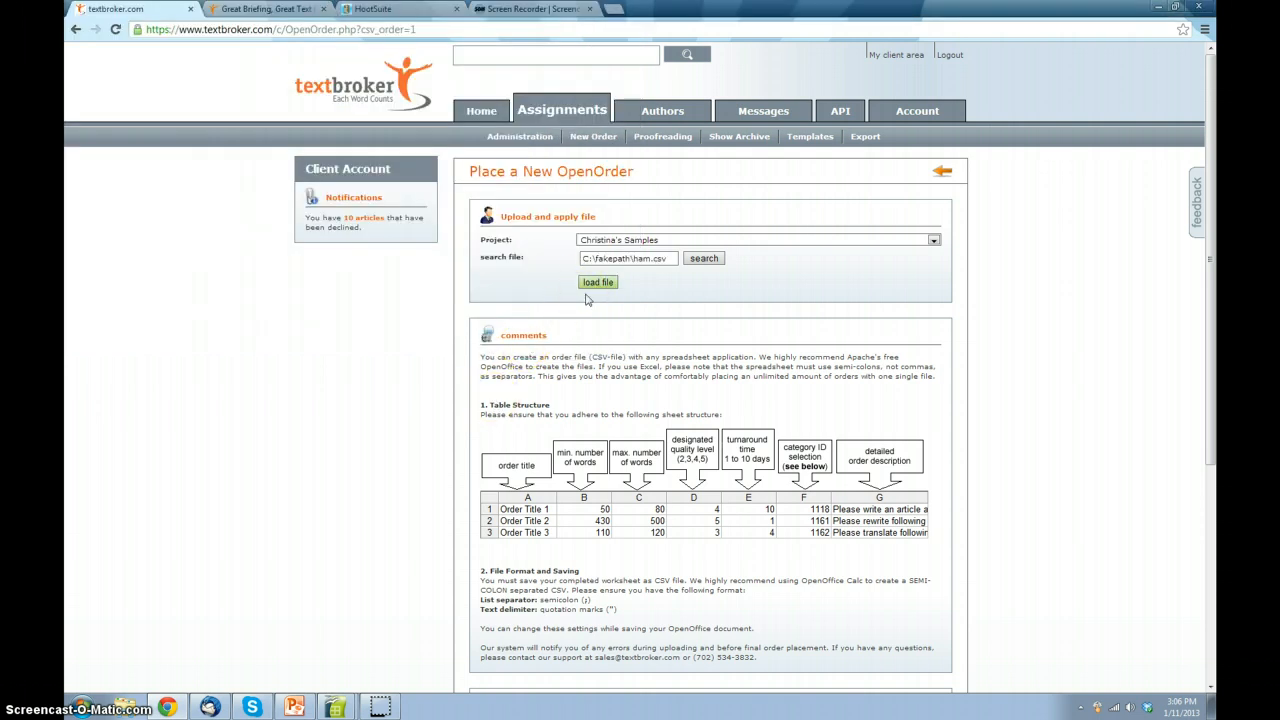
click(588, 286)
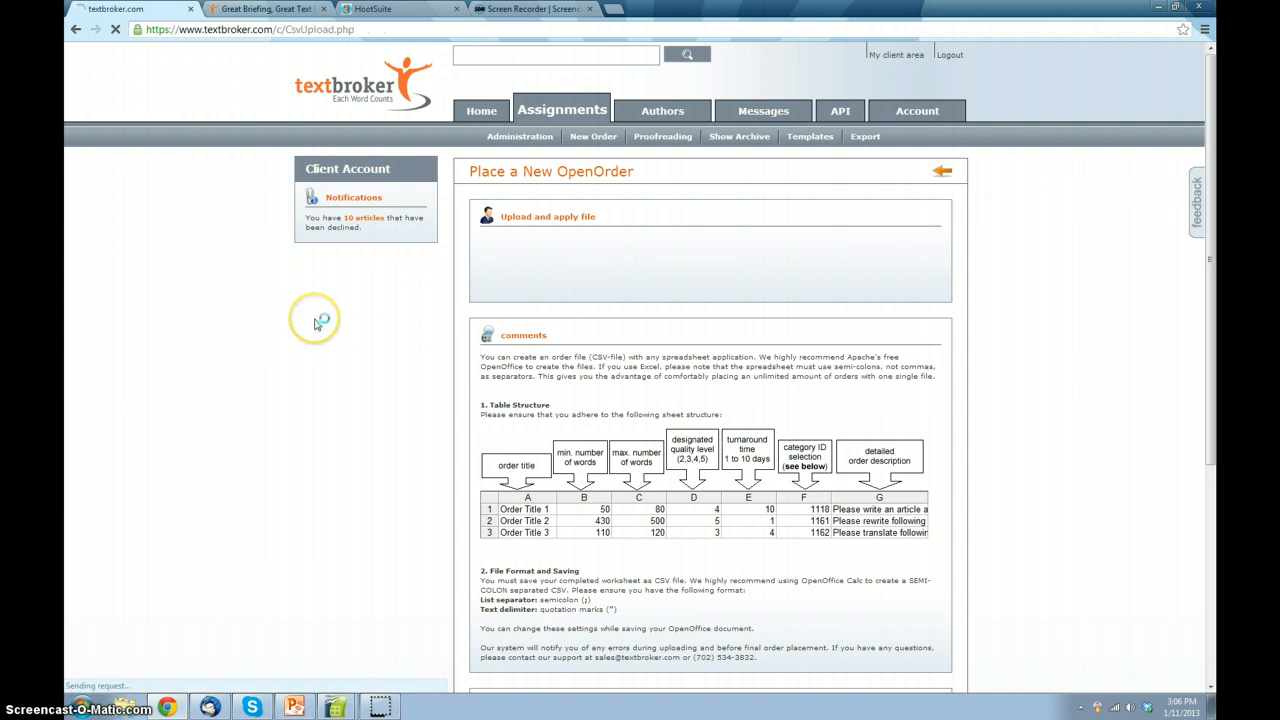